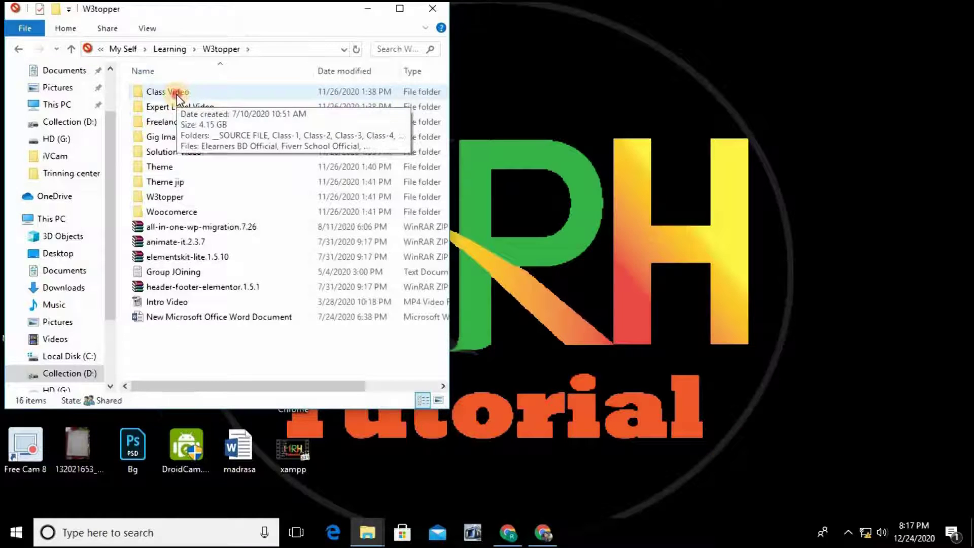
Step: Navigate to Class Video\_SOURCE FILE\Class-4 and launch the xampp-windows-x64-7.4.8 installer
double_click(177, 95)
double_click(177, 95)
left_click(177, 94)
double_click(176, 94)
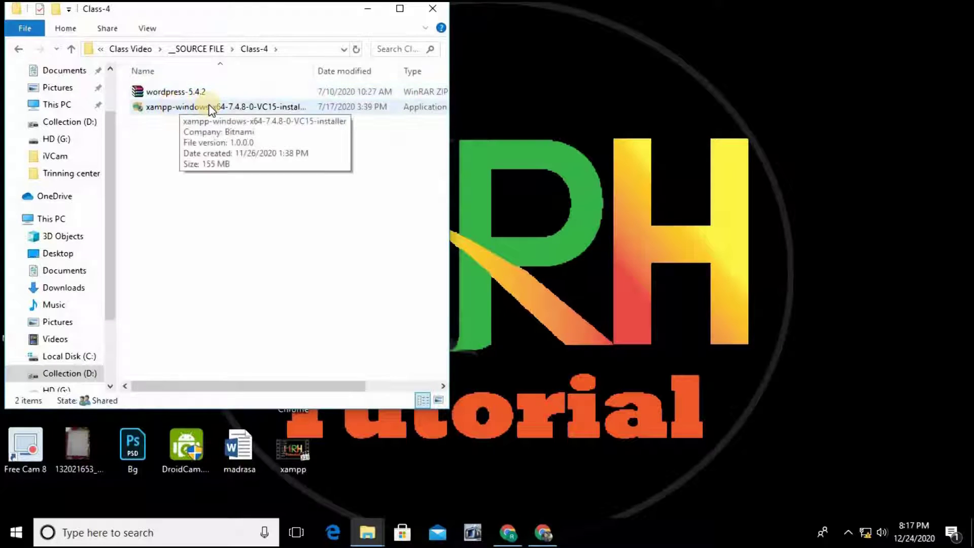
double_click(180, 104)
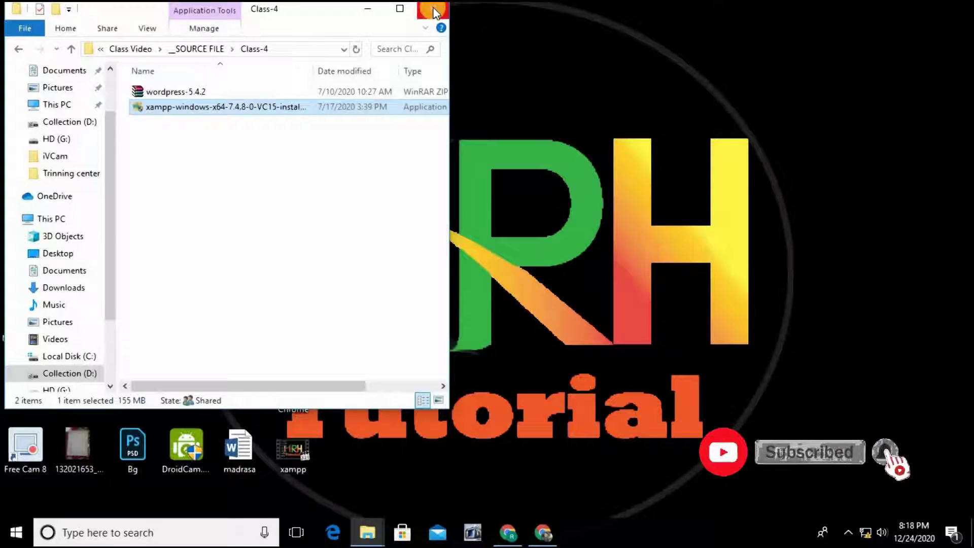
left_click(212, 186)
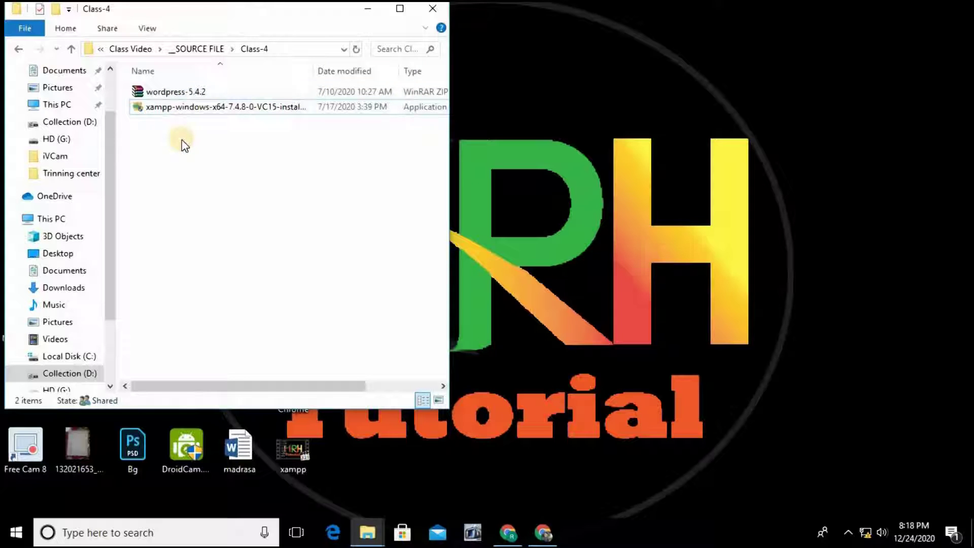
Step: Extract the wordpress folder from wordpress-5.4.2.zip to the Desktop, then close WinRAR
double_click(190, 93)
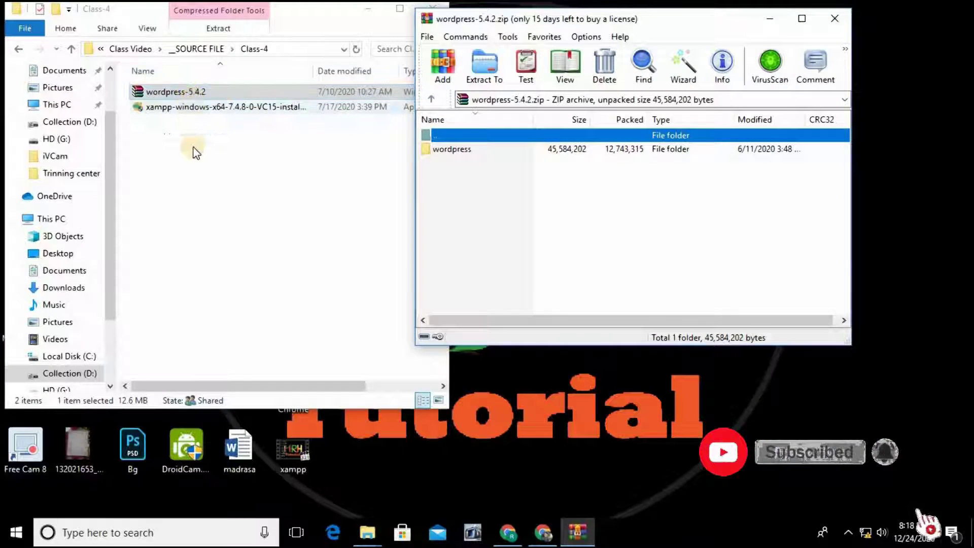
left_click(441, 149)
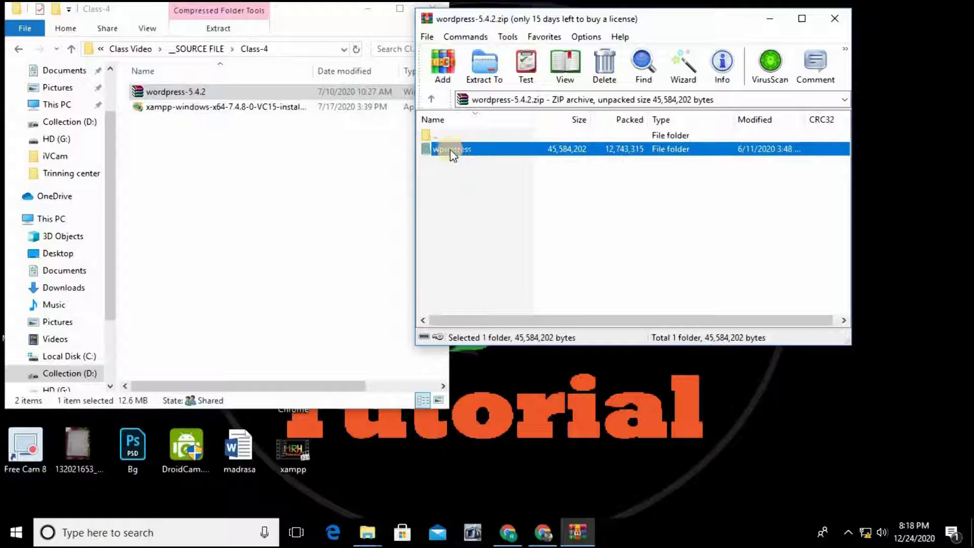
right_click(450, 149)
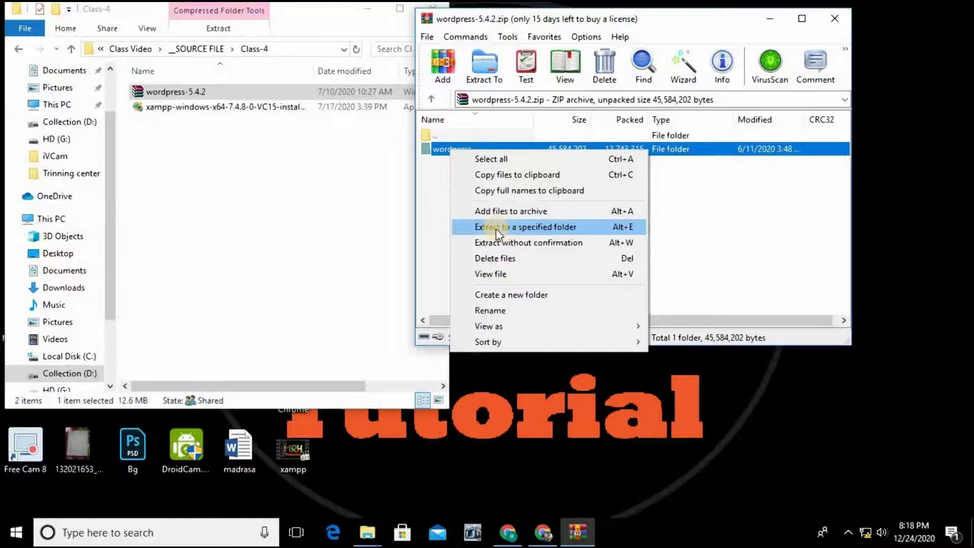
left_click(511, 228)
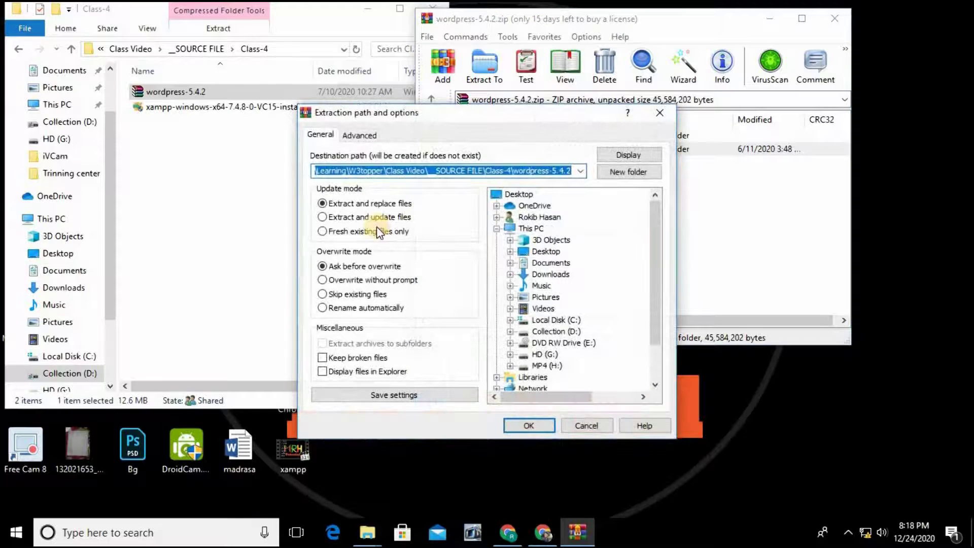
left_click(543, 252)
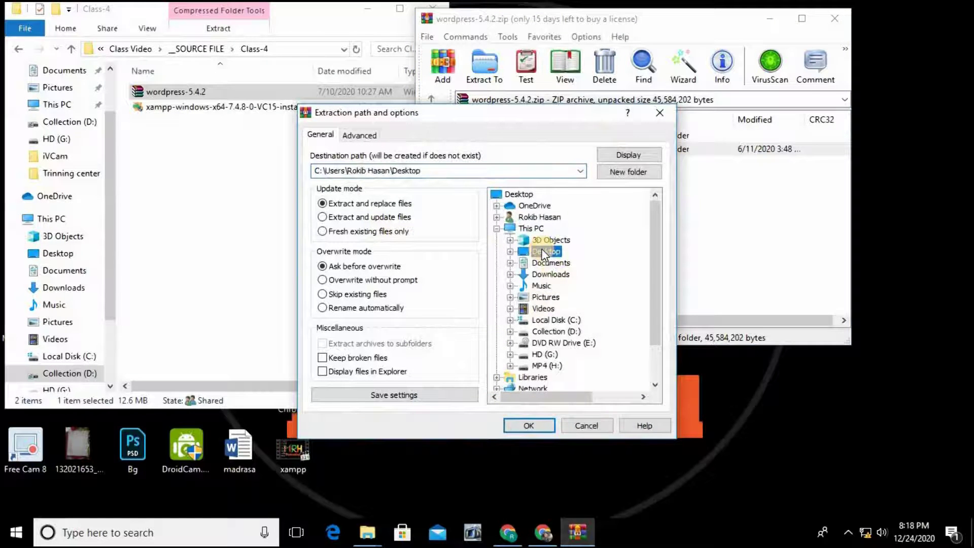
left_click(544, 429)
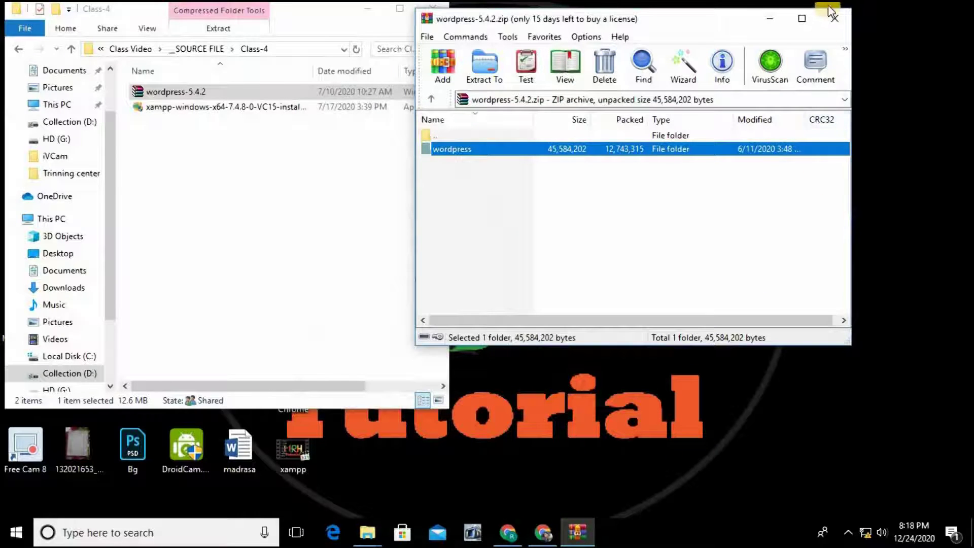
left_click(837, 18)
Step: Close the Class-4 window and refresh the desktop to reveal the extracted wordpress folder
left_click(433, 10)
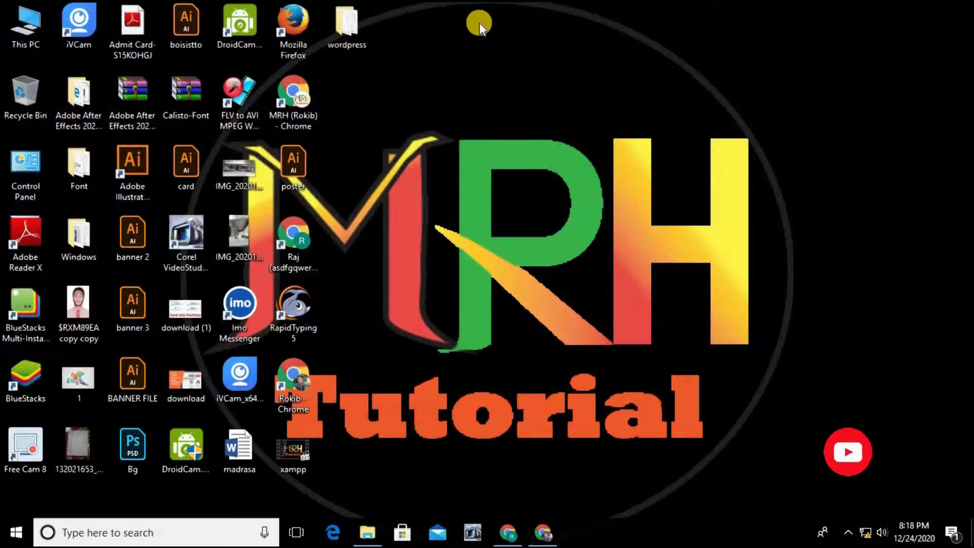
right_click(479, 23)
left_click(523, 63)
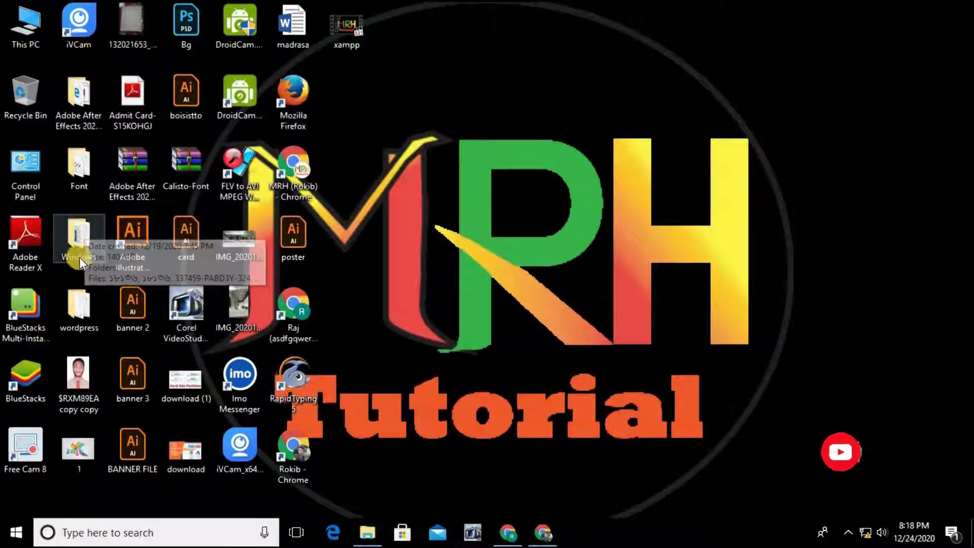
left_click(90, 325)
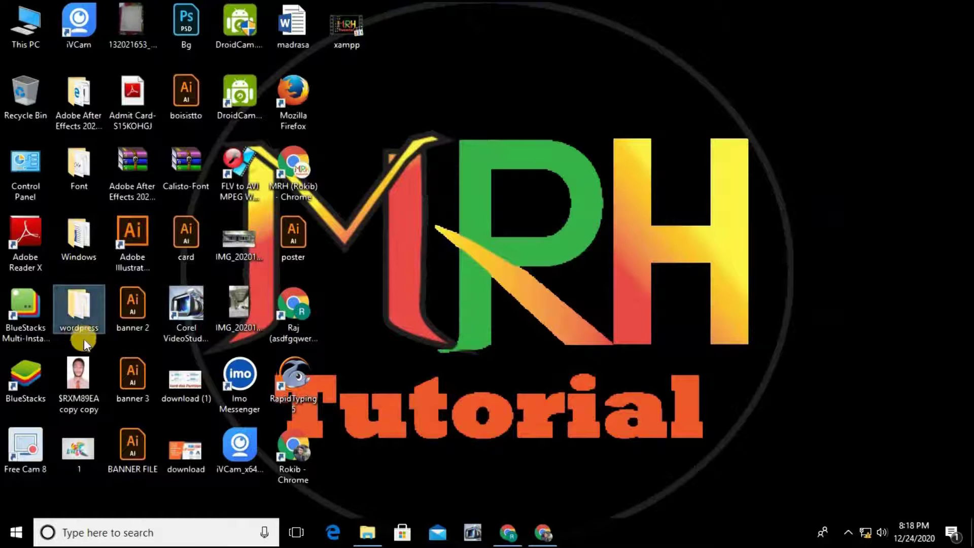
Step: Launch xampp-control from C:\xampp via This PC and Local Disk (C:)
double_click(34, 29)
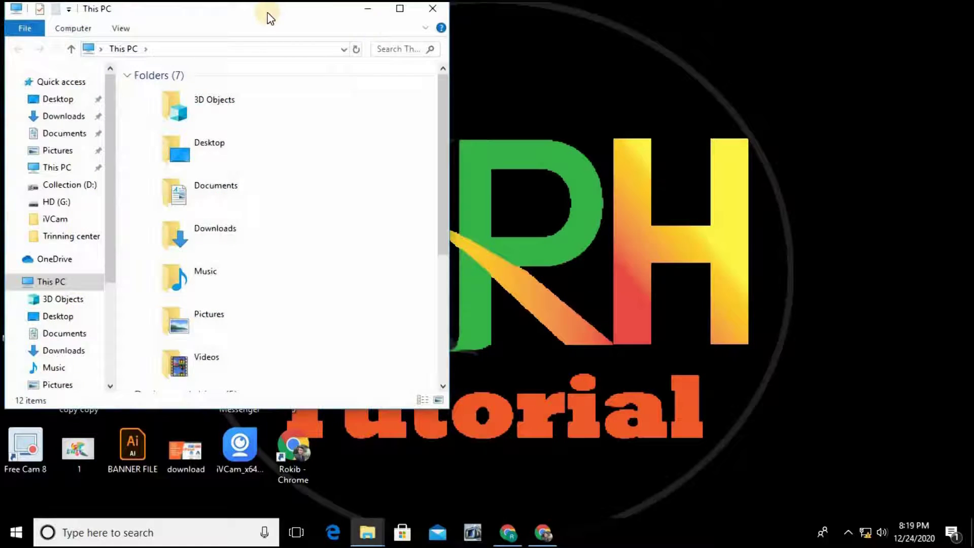
left_click(534, 29)
left_click_drag(319, 18, 696, 31)
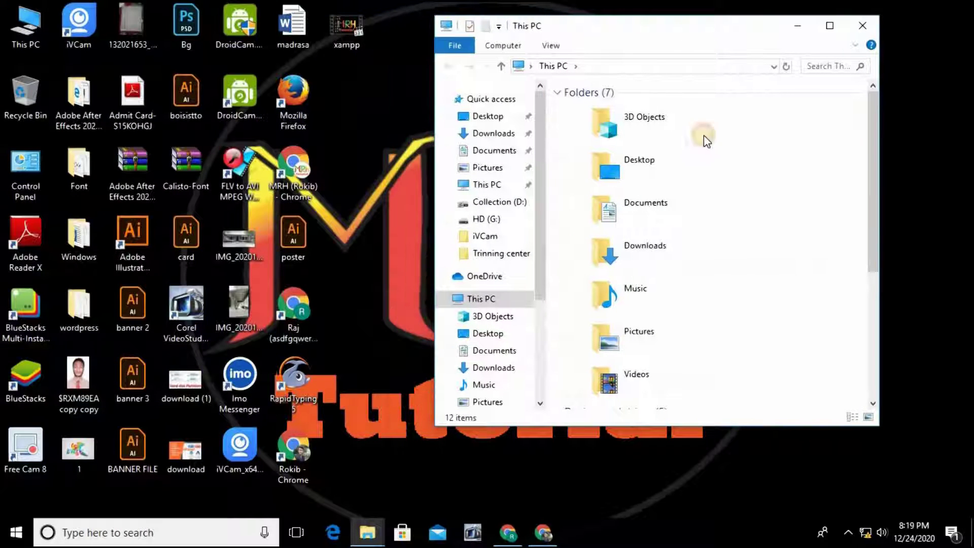
scroll(670, 307, "down", 2)
scroll(669, 308, "down", 3)
double_click(659, 208)
left_click(596, 213)
double_click(596, 214)
scroll(619, 314, "down", 10)
left_click(604, 358)
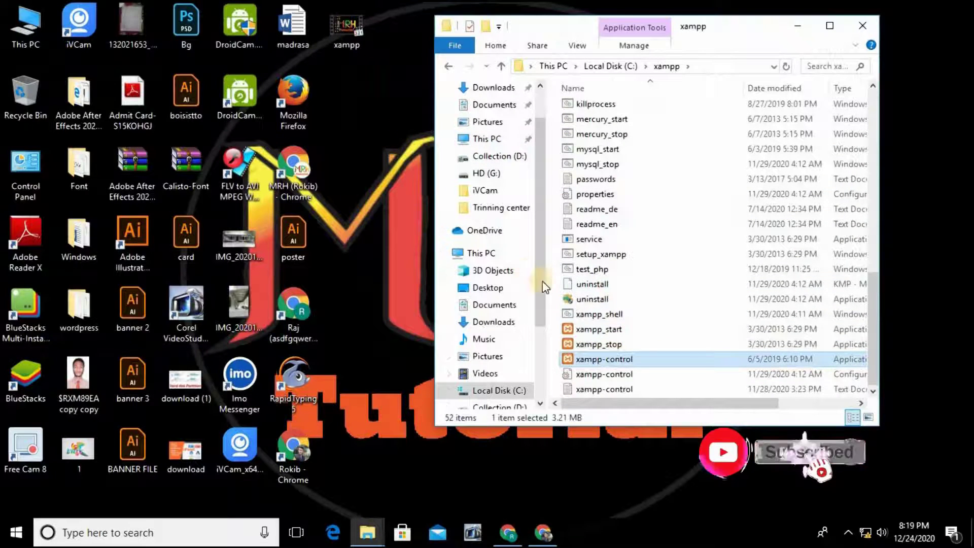
double_click(598, 359)
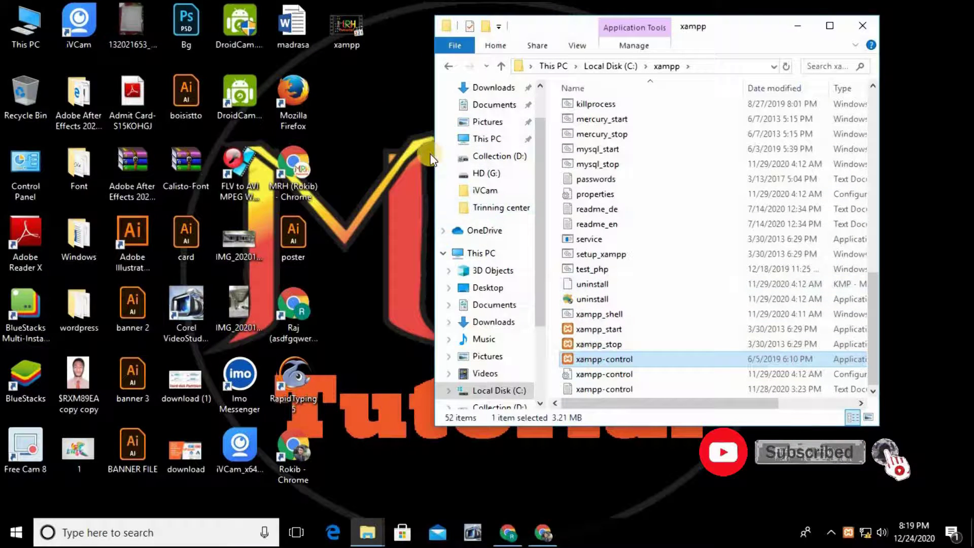
Step: Close the XAMPP Control Panel and the xampp folder window, then reopen This PC
left_click_drag(261, 8, 300, 65)
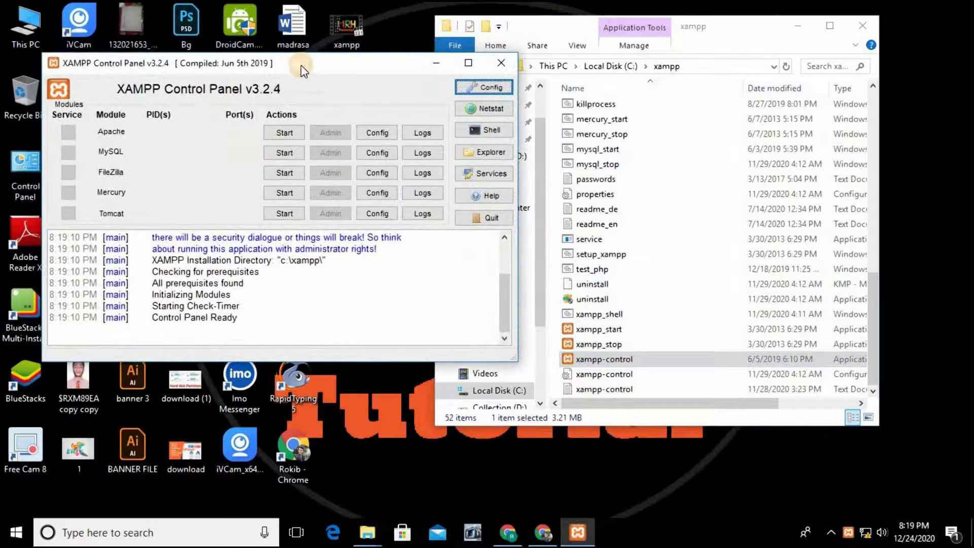
left_click(508, 64)
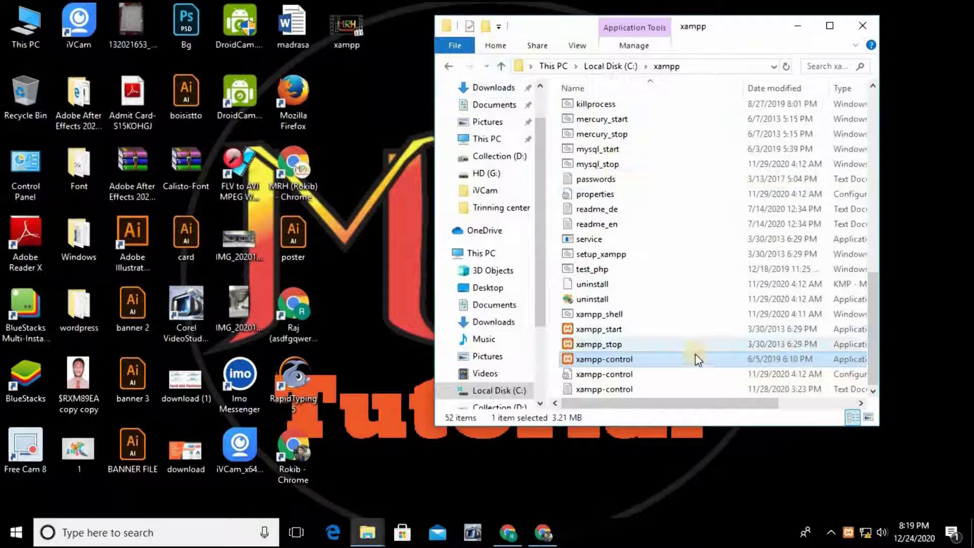
scroll(615, 217, "up", 5)
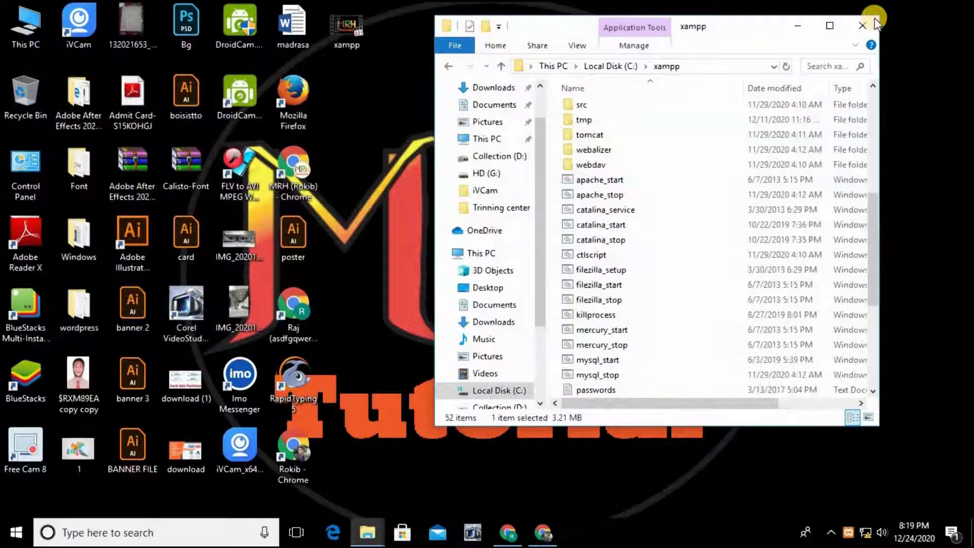
left_click(863, 26)
double_click(25, 23)
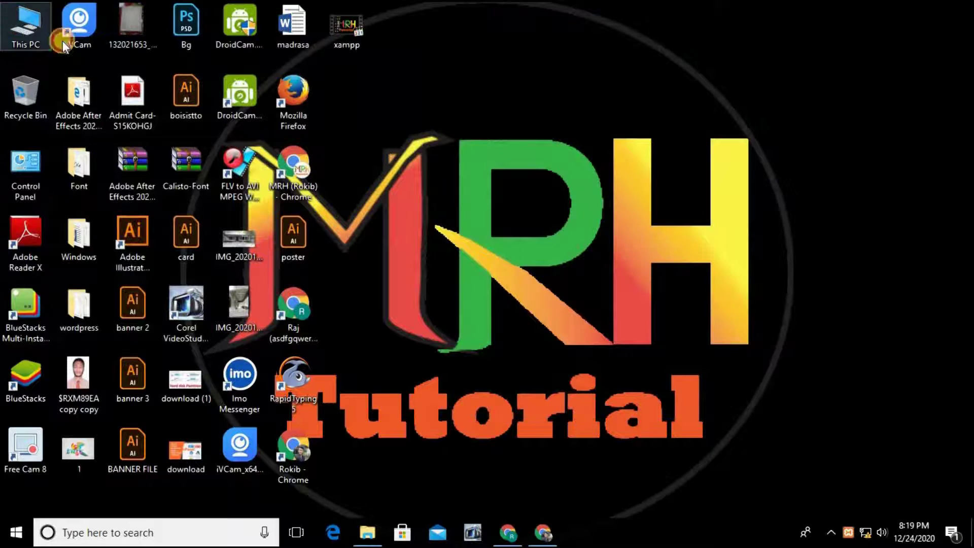
Step: Go into Local Disk (C:) > xampp > htdocs
scroll(698, 272, "down", 3)
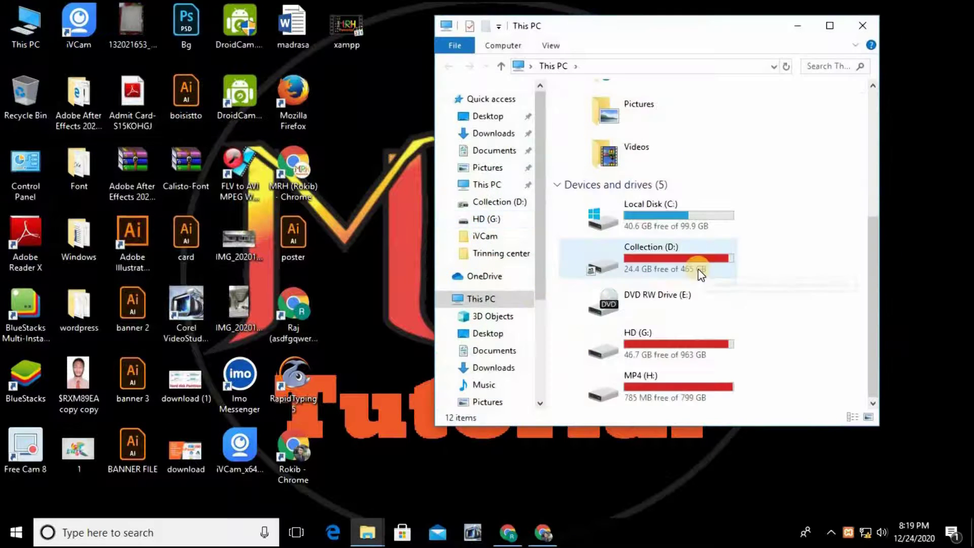
double_click(666, 219)
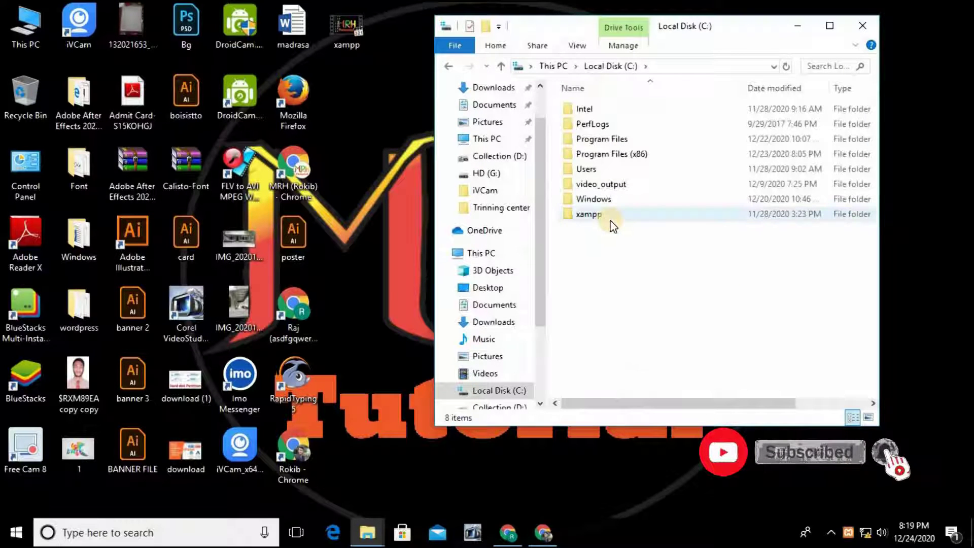
double_click(611, 222)
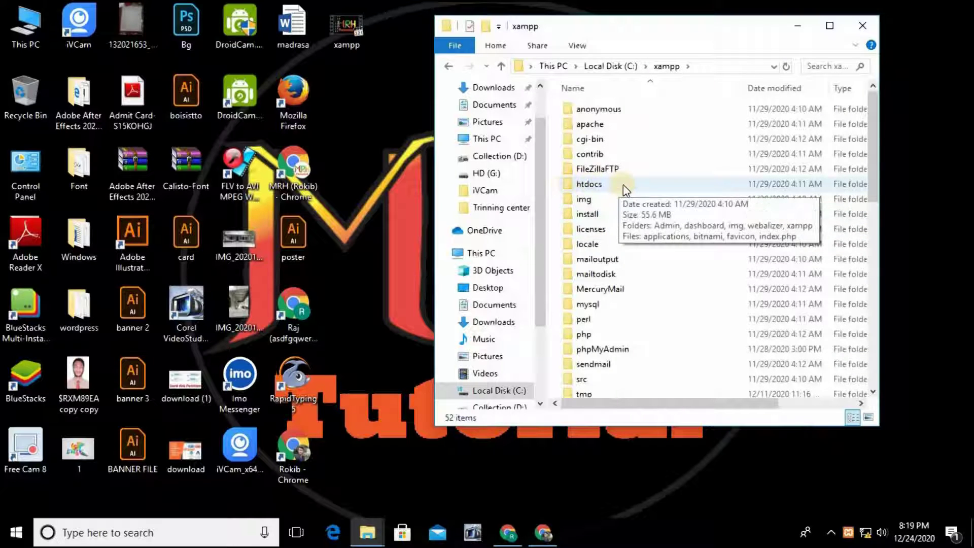
double_click(623, 184)
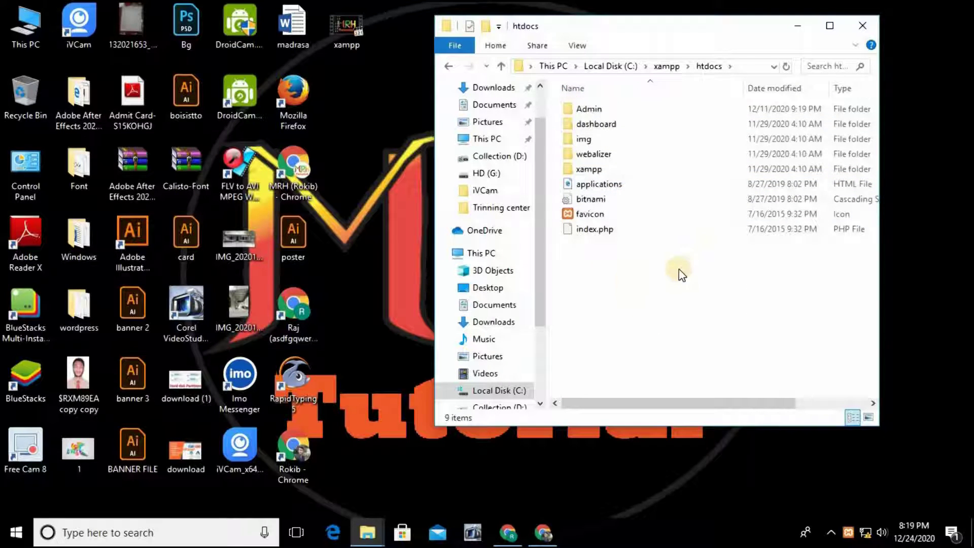
Step: Refresh the htdocs listing several times, then bring up the context menu to add a new item
right_click(603, 257)
left_click(651, 315)
right_click(605, 259)
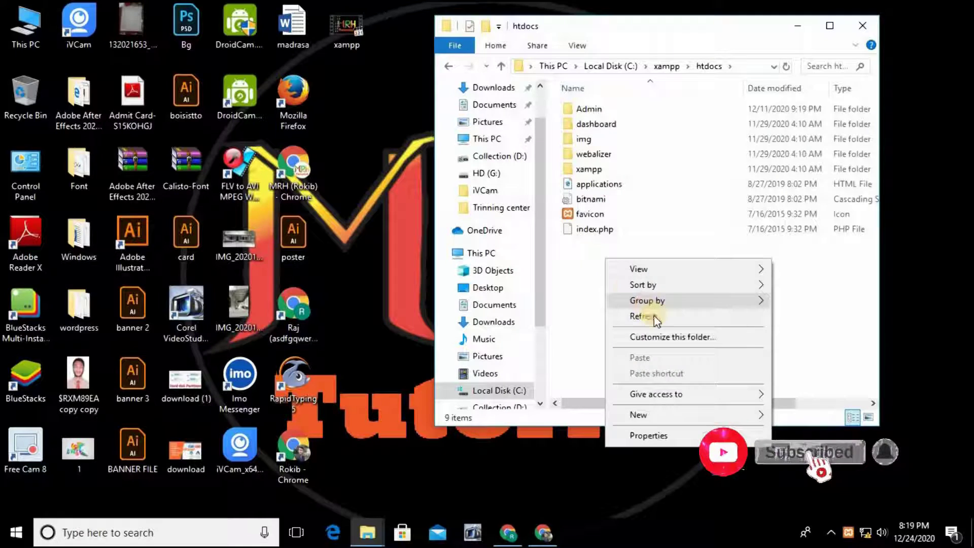
left_click(655, 318)
right_click(617, 278)
left_click(659, 337)
right_click(597, 275)
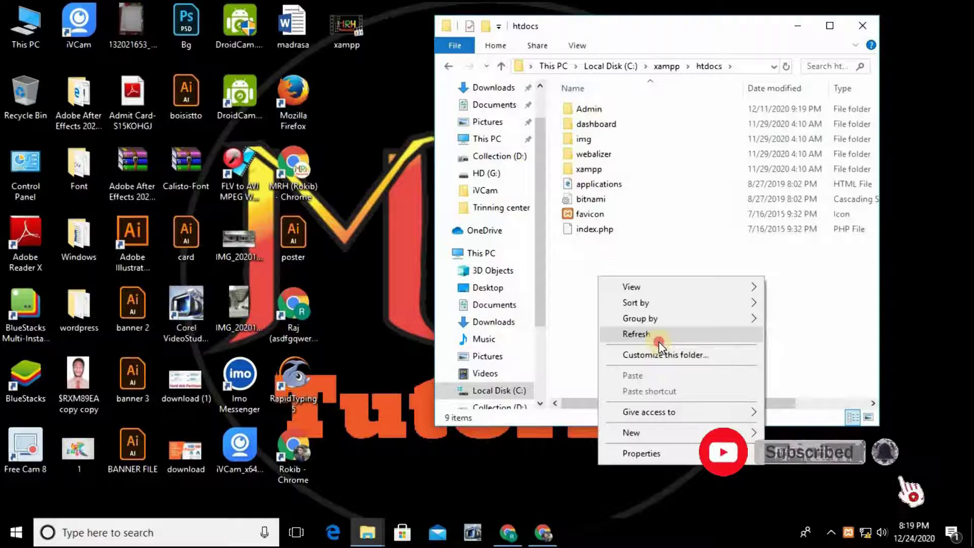
left_click(659, 335)
right_click(596, 265)
right_click(578, 232)
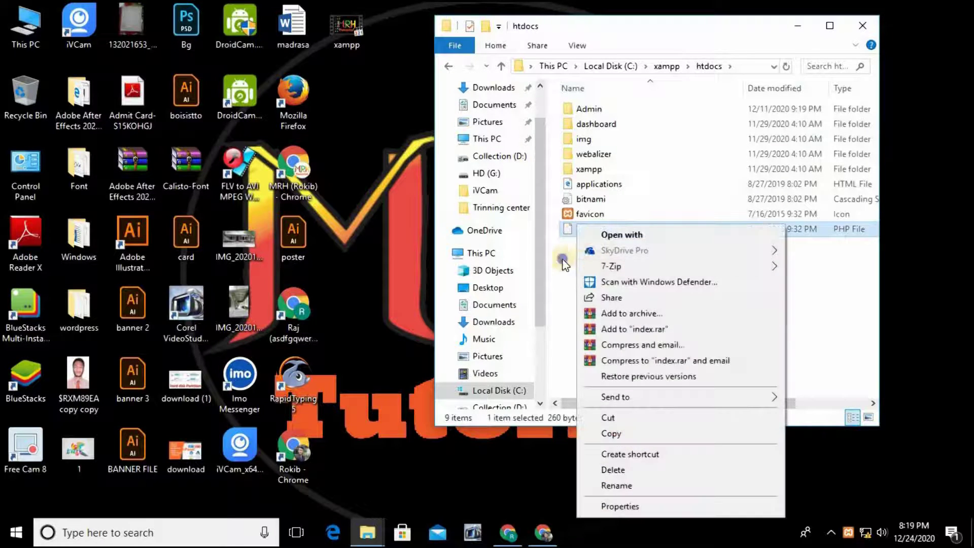
right_click(564, 259)
left_click(603, 316)
right_click(594, 264)
left_click(625, 311)
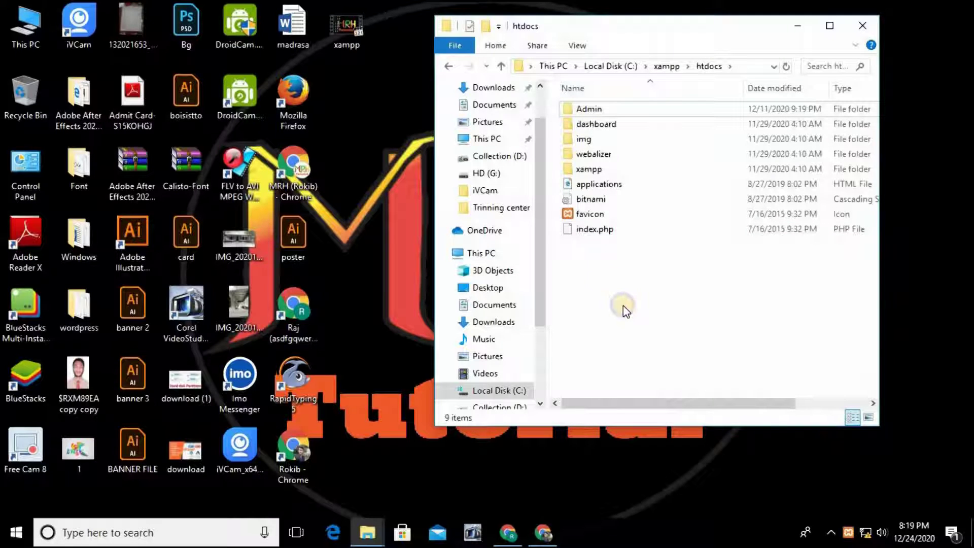
right_click(604, 263)
Step: Create a new folder in htdocs, type the site folder name, and open it
mouse_move(656, 413)
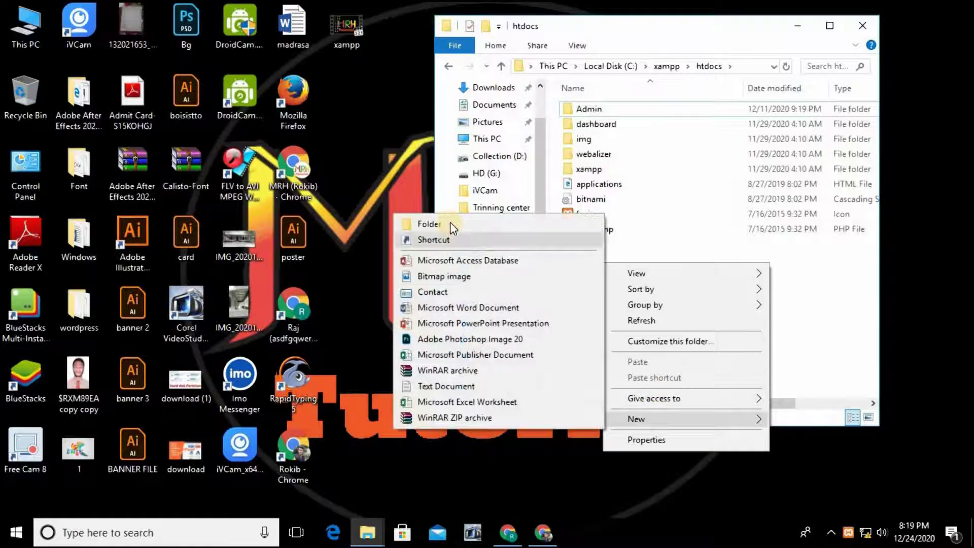
left_click(450, 223)
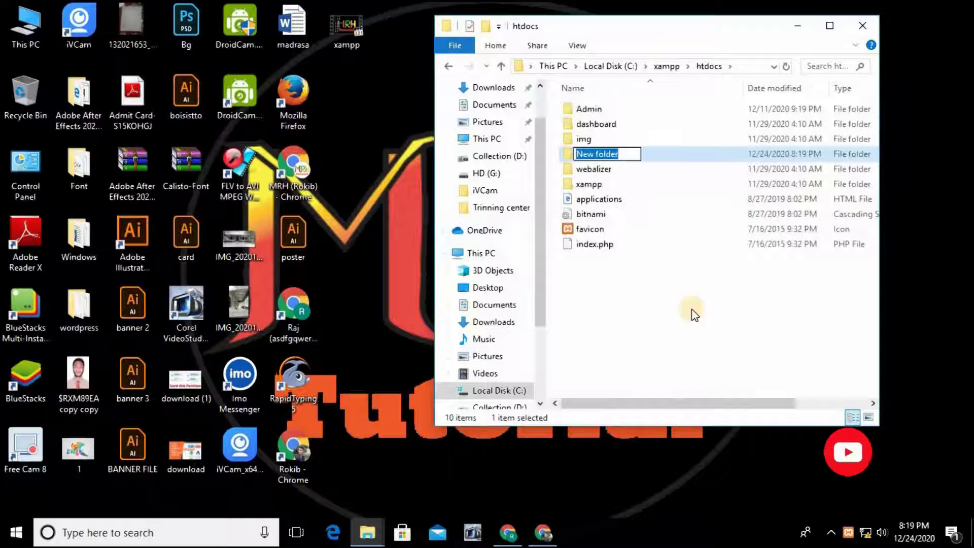
type("Rok")
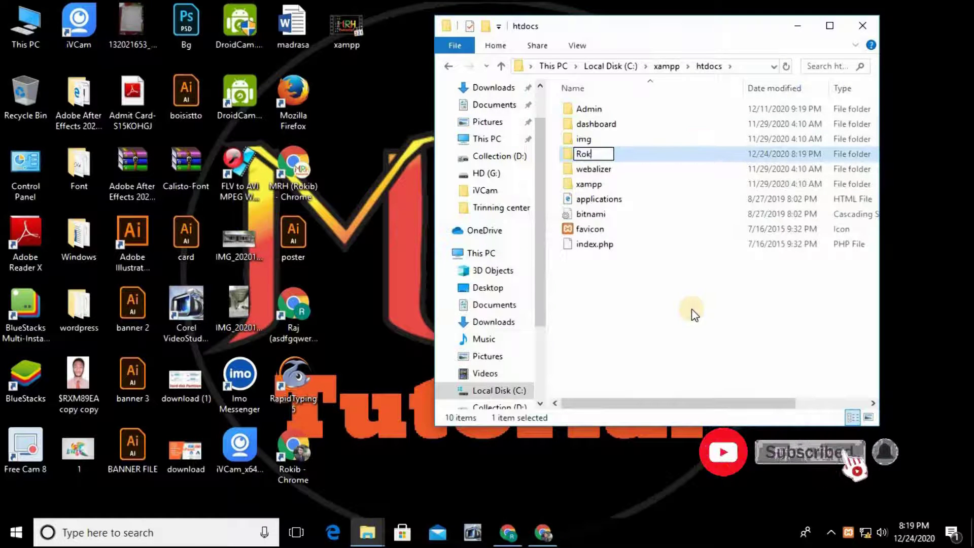
type("ib")
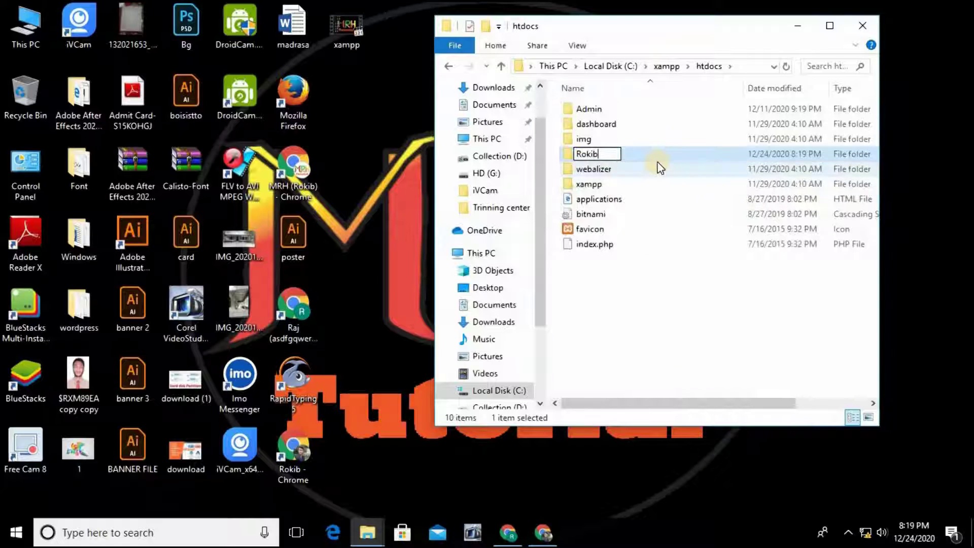
left_click(651, 293)
left_click(620, 155)
double_click(620, 156)
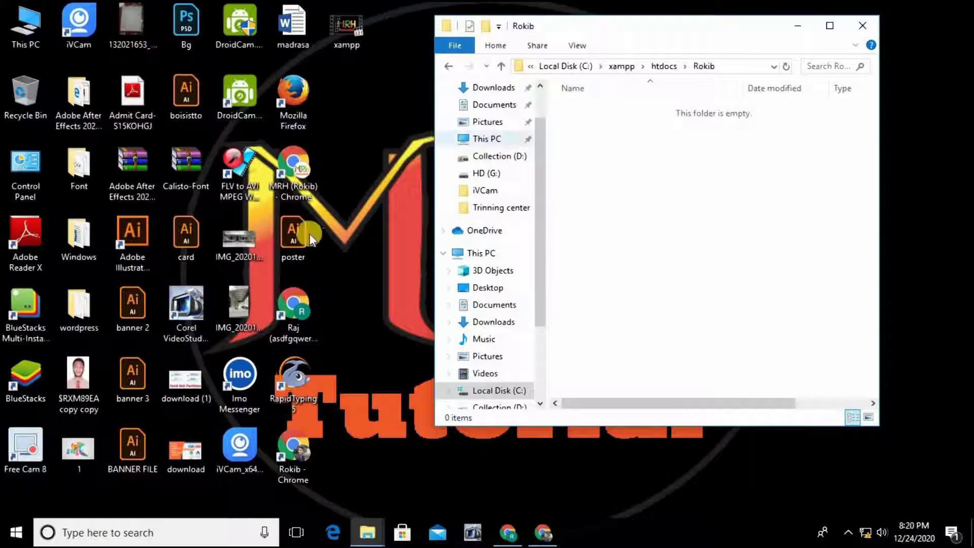
Step: Move all 19 files from the desktop wordpress folder into the new htdocs folder
double_click(79, 306)
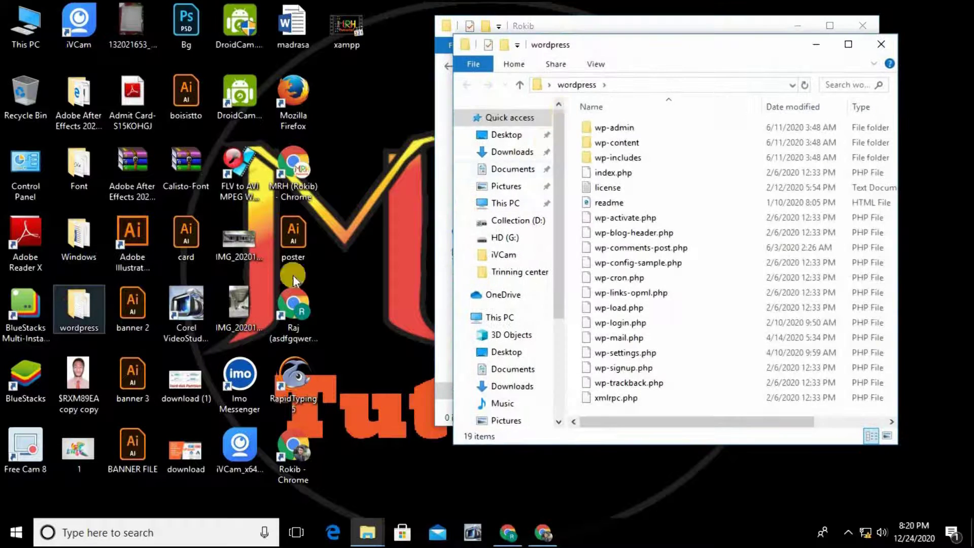
left_click_drag(647, 44, 223, 44)
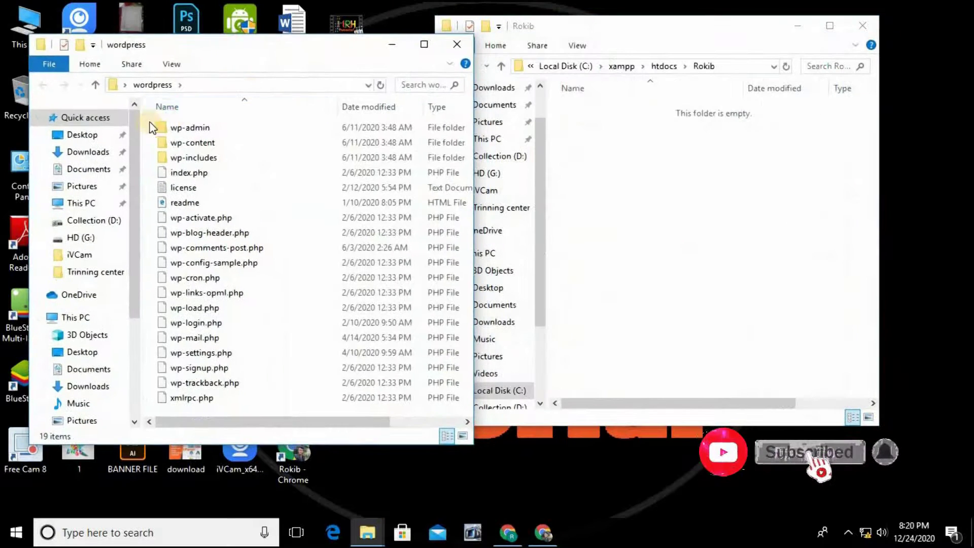
key("ctrl+a")
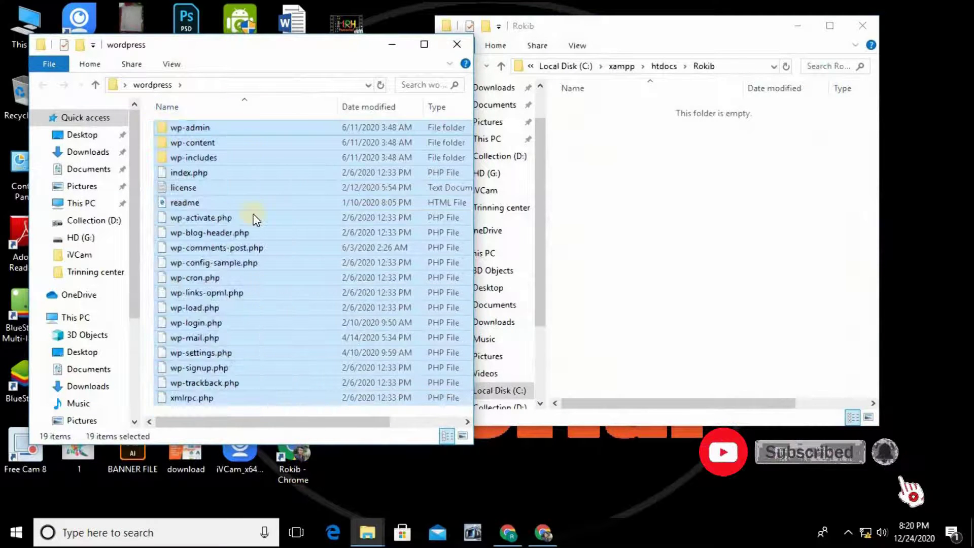
left_click_drag(252, 125, 667, 212)
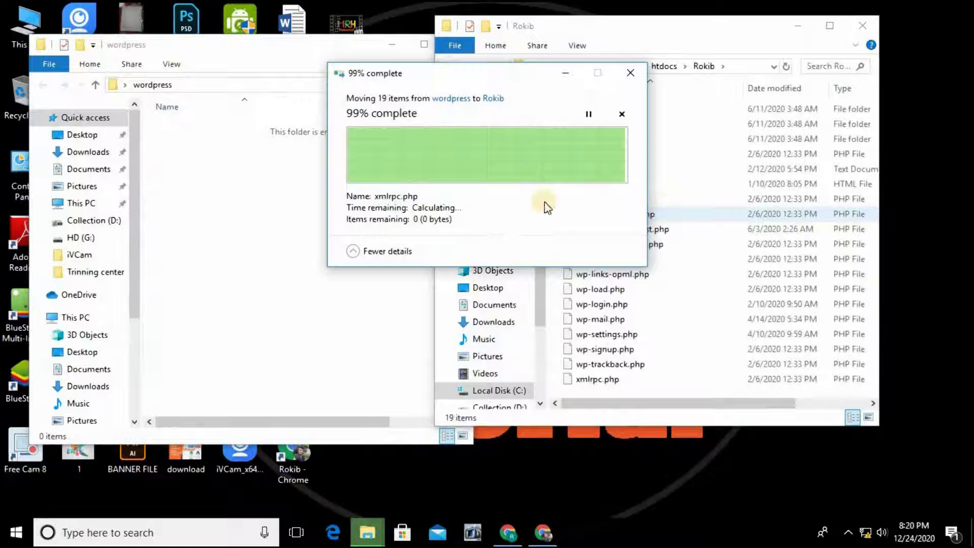
Step: Close the emptied wordpress window and the htdocs folder window, then refresh the desktop
left_click_drag(383, 50, 304, 62)
left_click(427, 57)
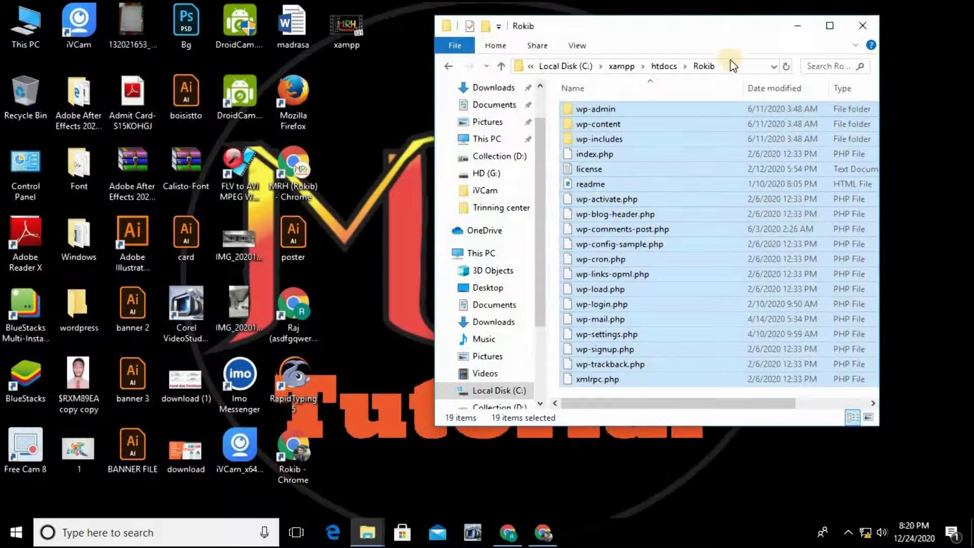
left_click_drag(663, 33, 616, 32)
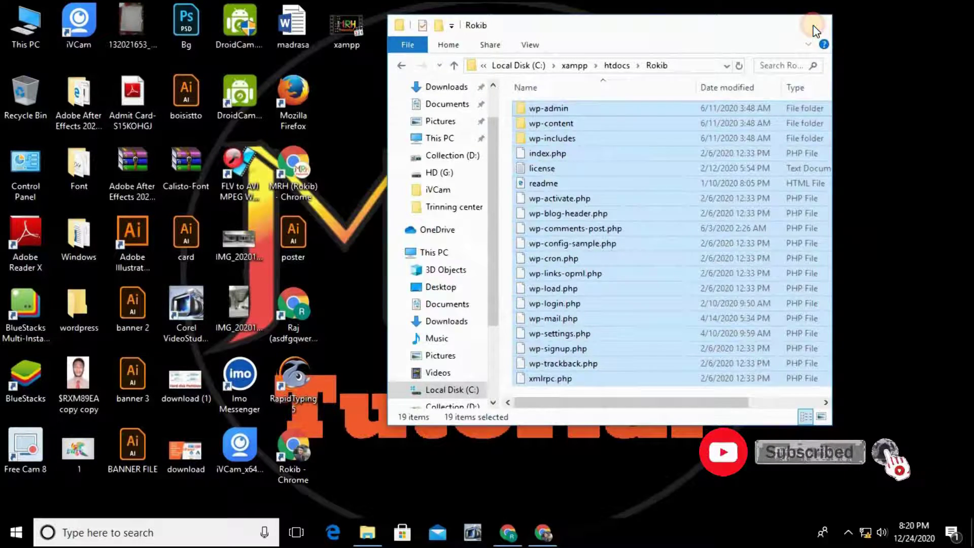
left_click(814, 27)
right_click(619, 6)
right_click(630, 18)
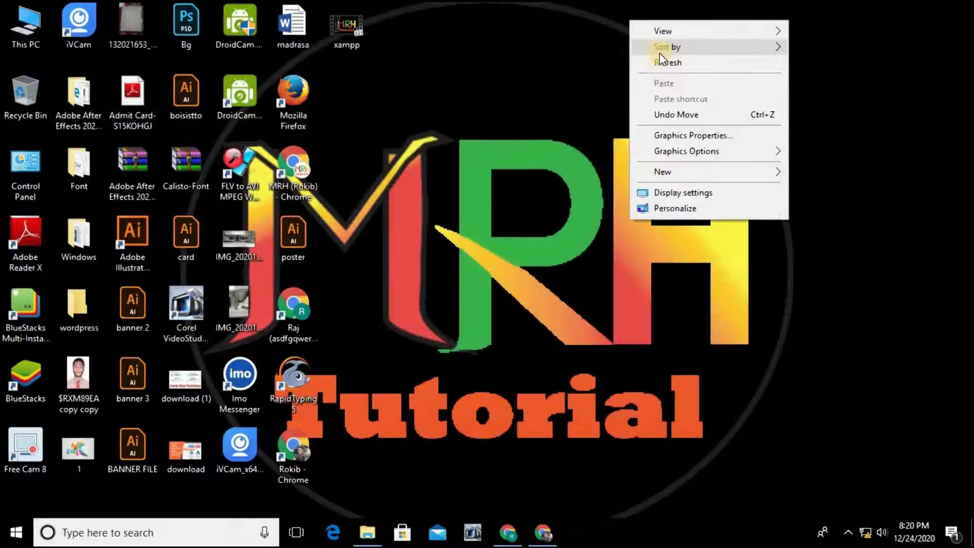
right_click(615, 23)
right_click(599, 10)
left_click(634, 55)
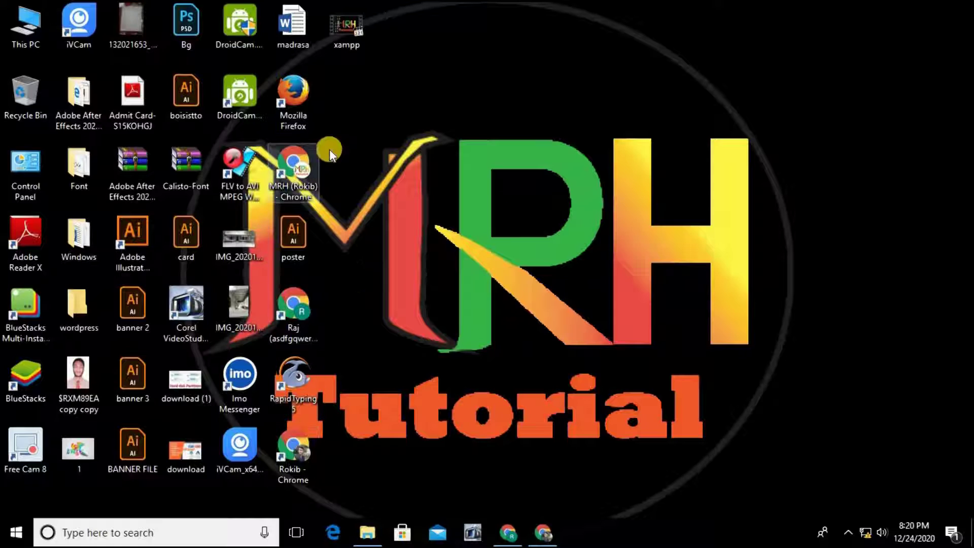
Step: Launch Chrome maximized and enter localhost/phpmyadmin in the address bar
double_click(300, 175)
left_click(733, 126)
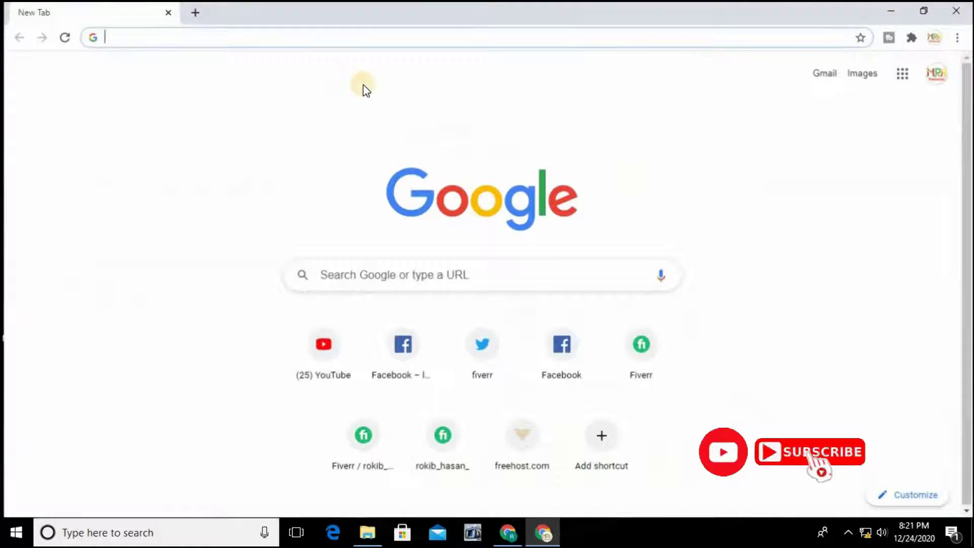
left_click(291, 38)
type("p")
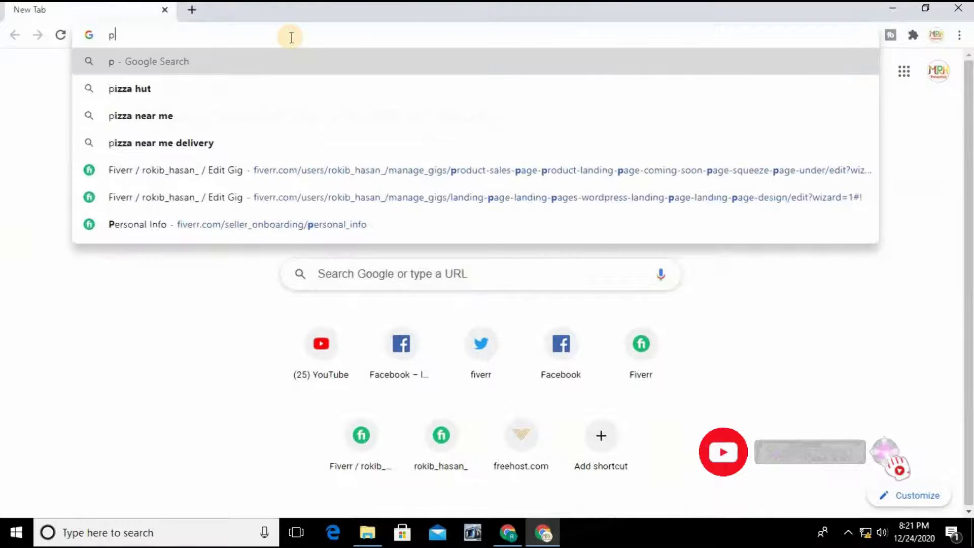
key("BackSpace")
type("lo")
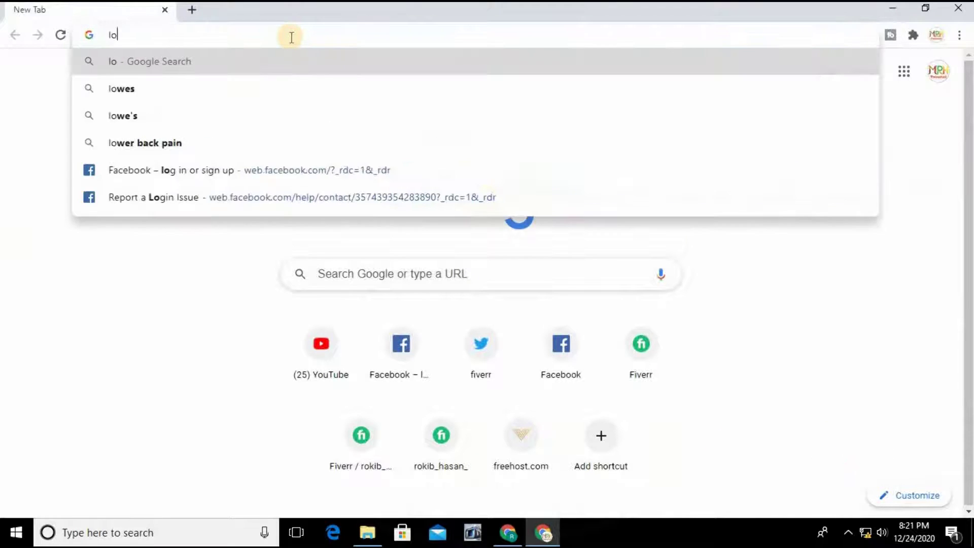
type("calho")
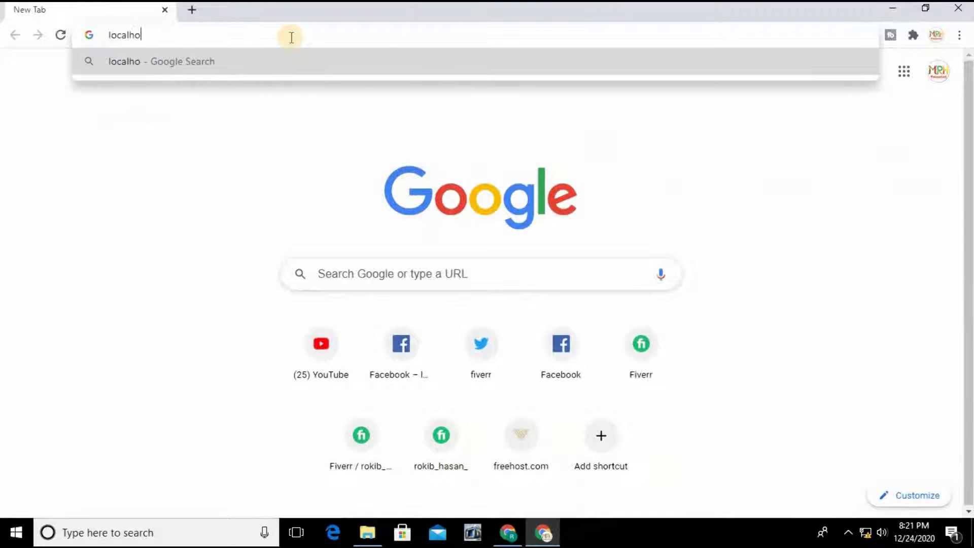
type("st/p")
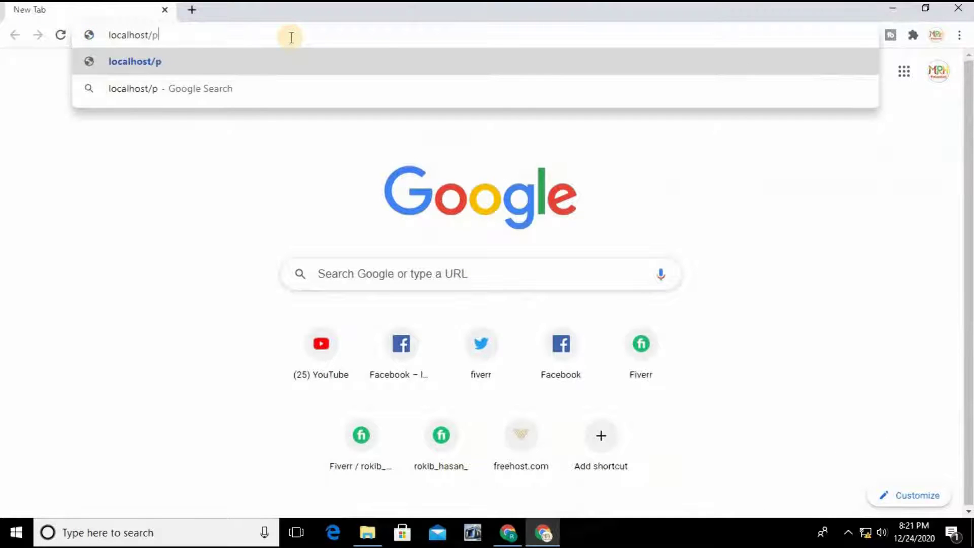
type("hpmy")
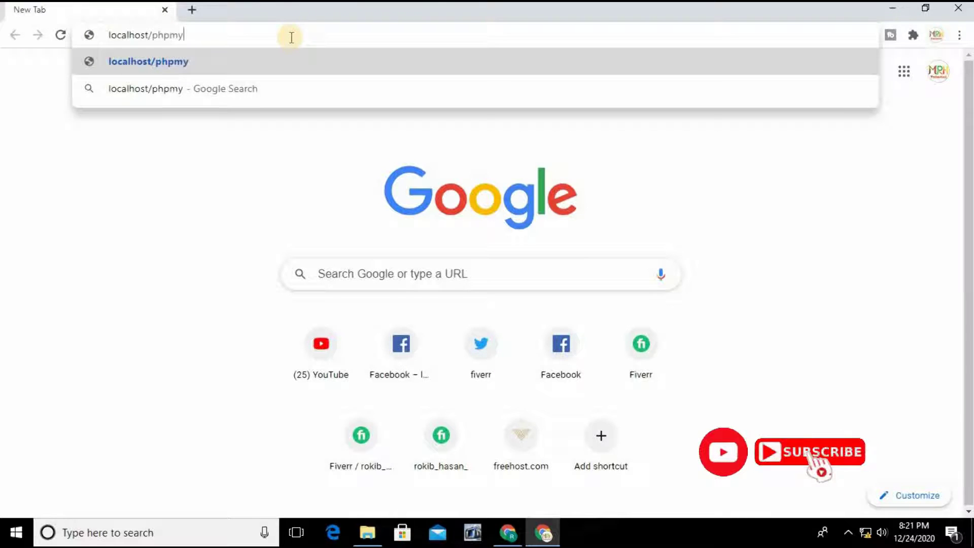
type("admin")
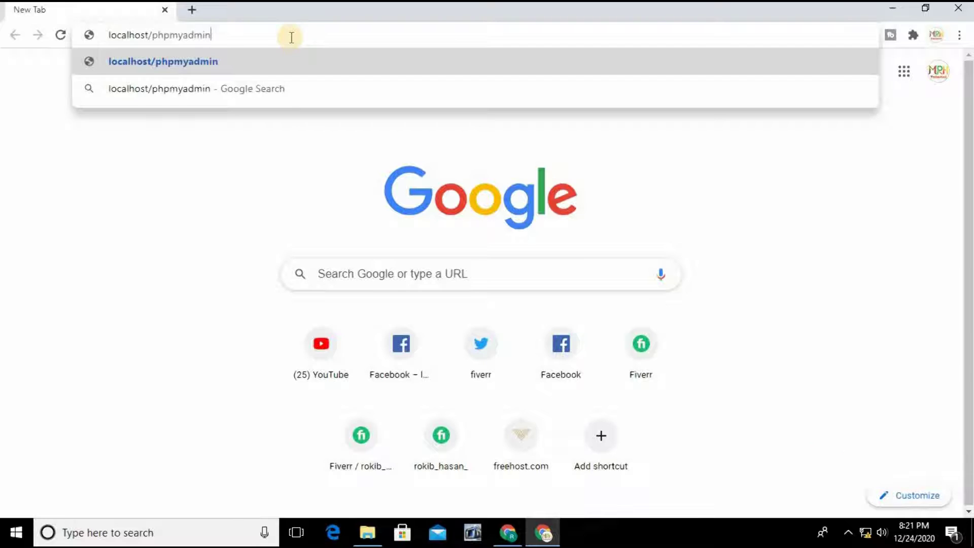
key("Return")
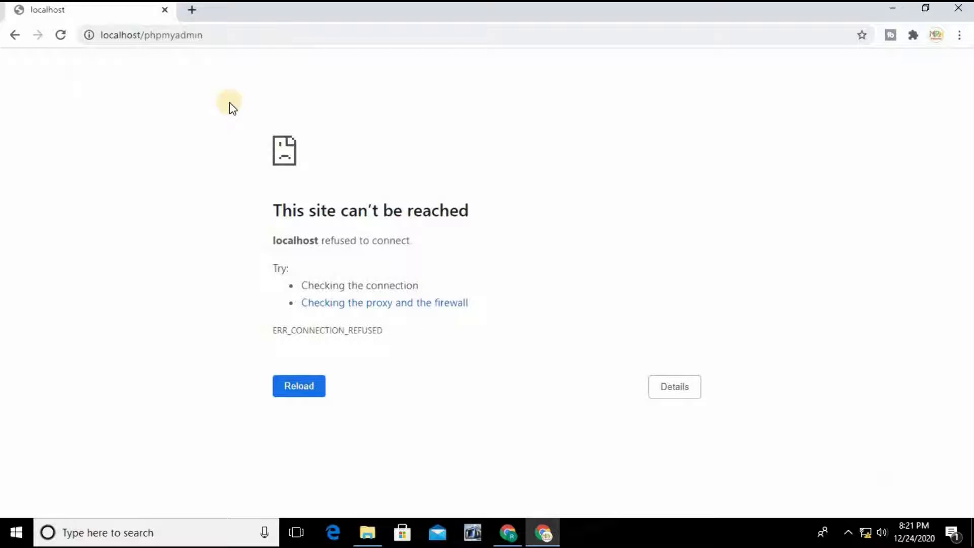
Step: Minimize Chrome and refresh the desktop a few times
left_click(893, 8)
right_click(769, 32)
left_click(820, 76)
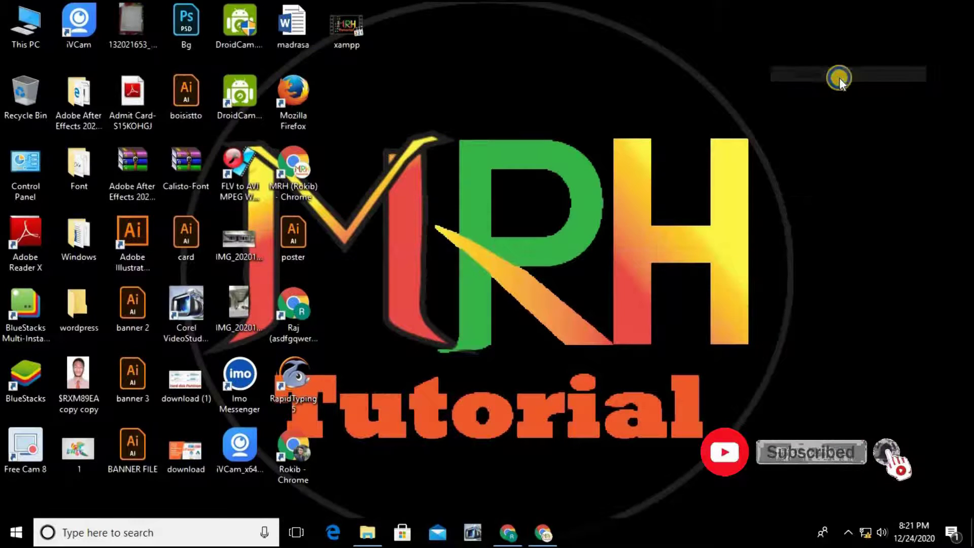
right_click(780, 28)
left_click(823, 71)
right_click(781, 45)
left_click(830, 86)
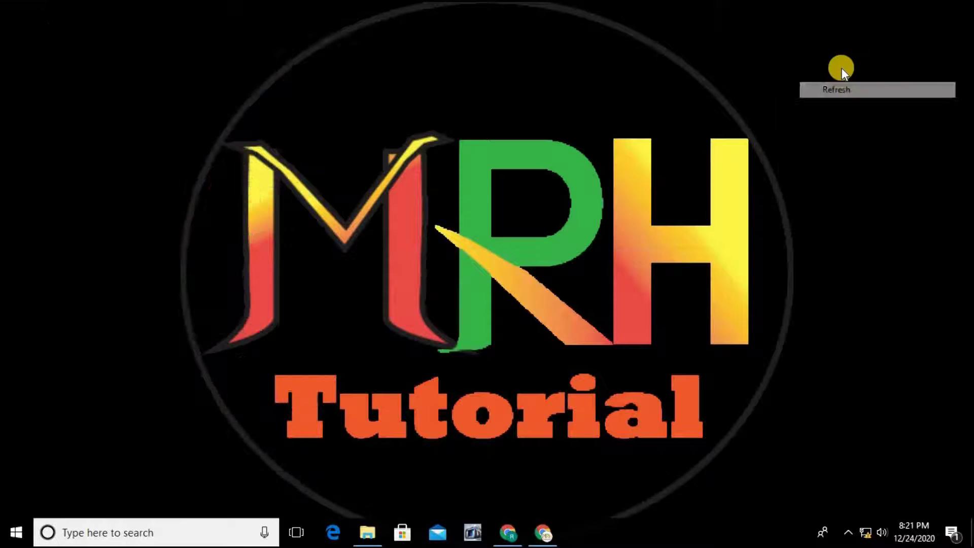
Step: Run xampp-control from C:\xampp through This PC
double_click(25, 23)
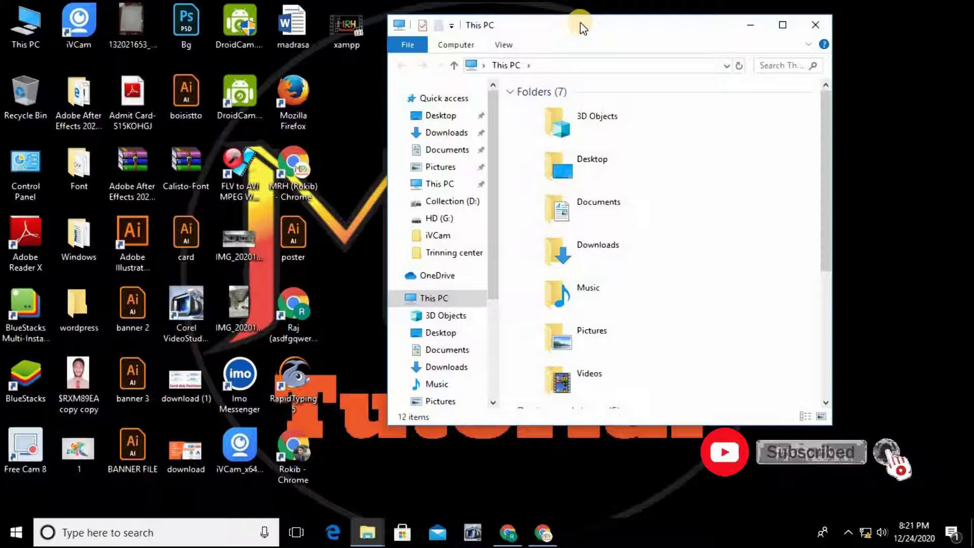
scroll(633, 236, "down", 5)
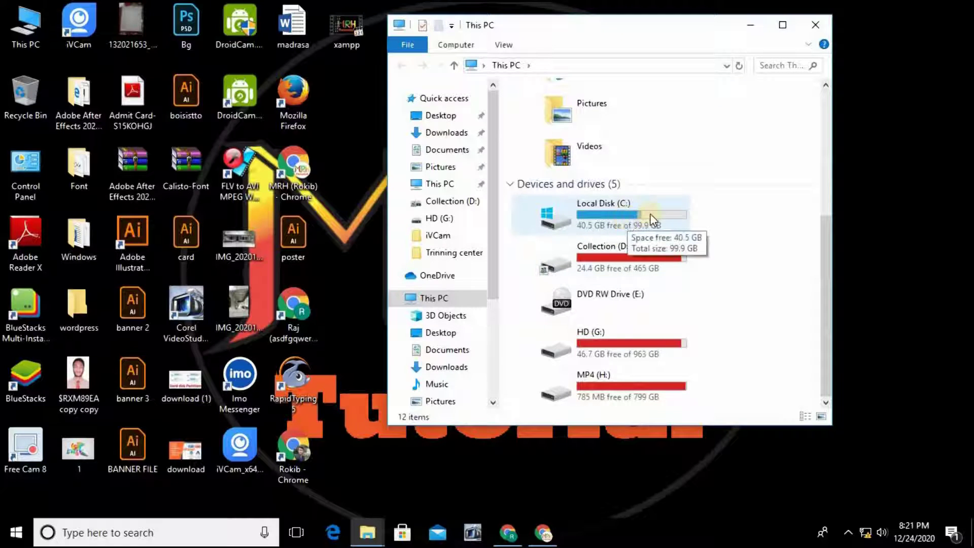
double_click(618, 215)
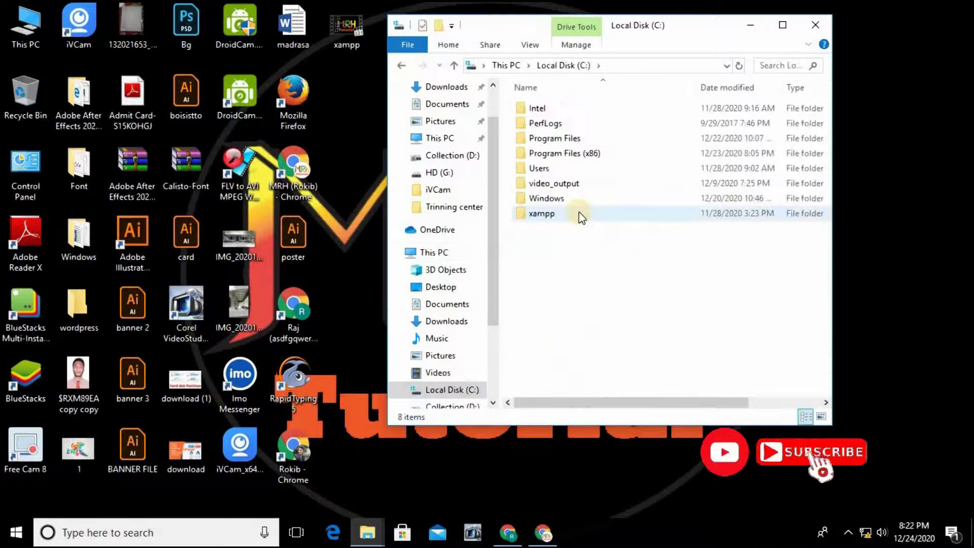
double_click(578, 214)
scroll(578, 217, "down", 10)
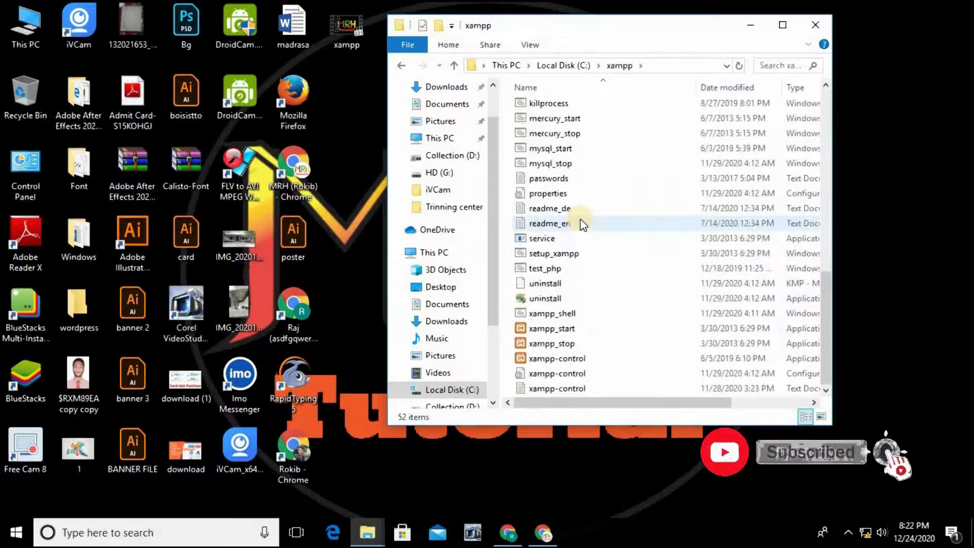
double_click(558, 359)
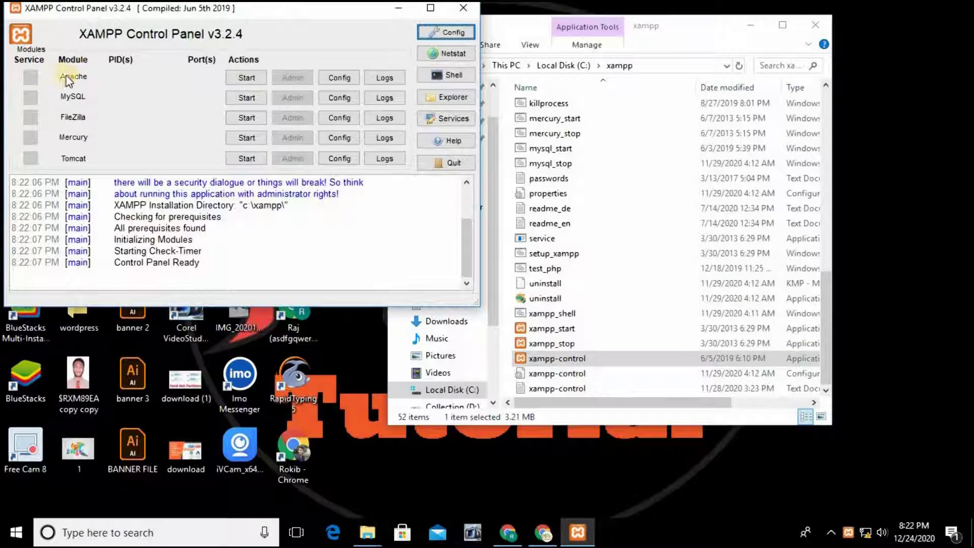
Step: Start Apache (ports 80, 443) and MySQL (3306), then minimize the panel and close Explorer
left_click(253, 75)
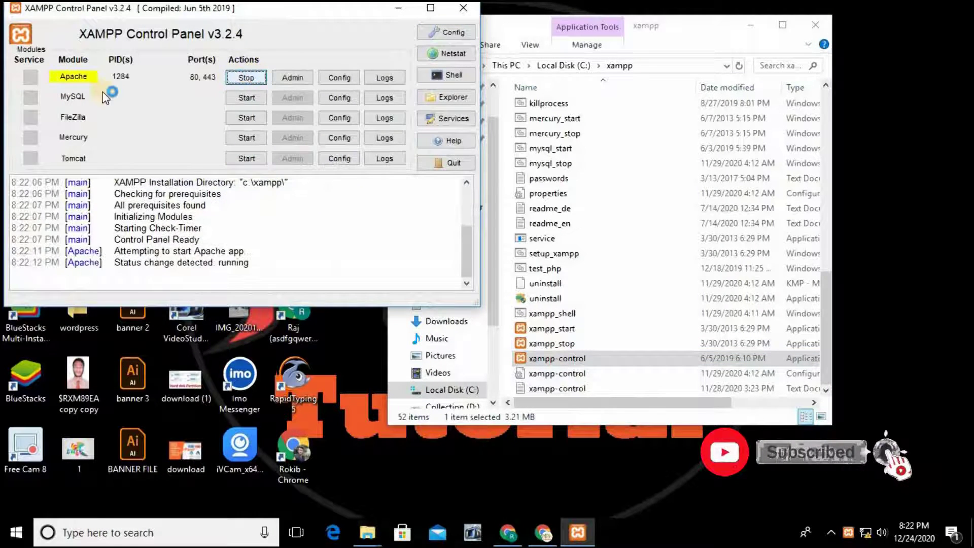
left_click(249, 98)
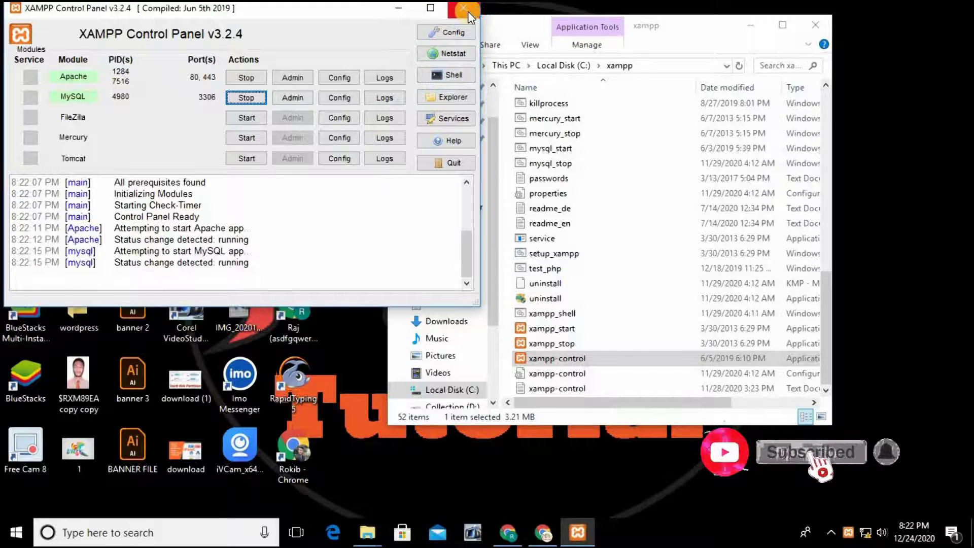
left_click(398, 9)
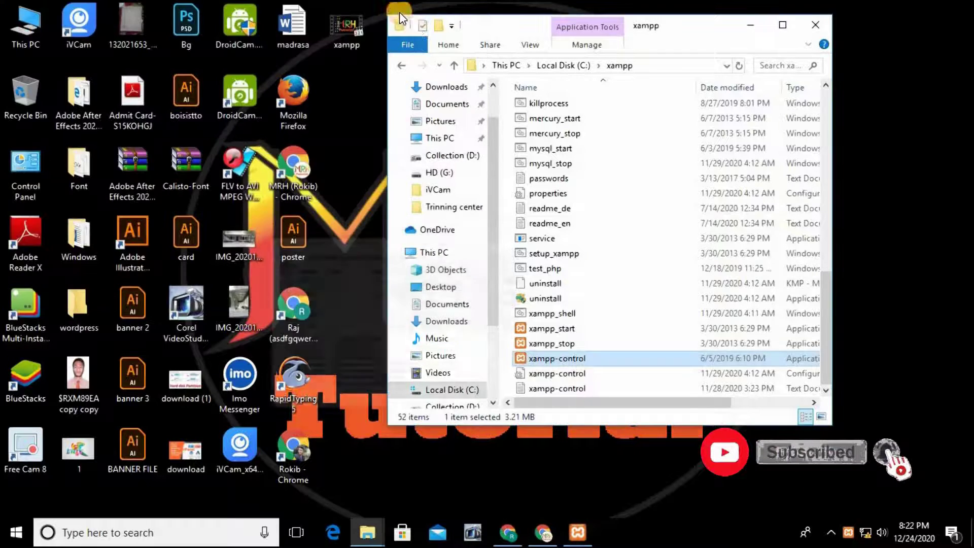
left_click(810, 31)
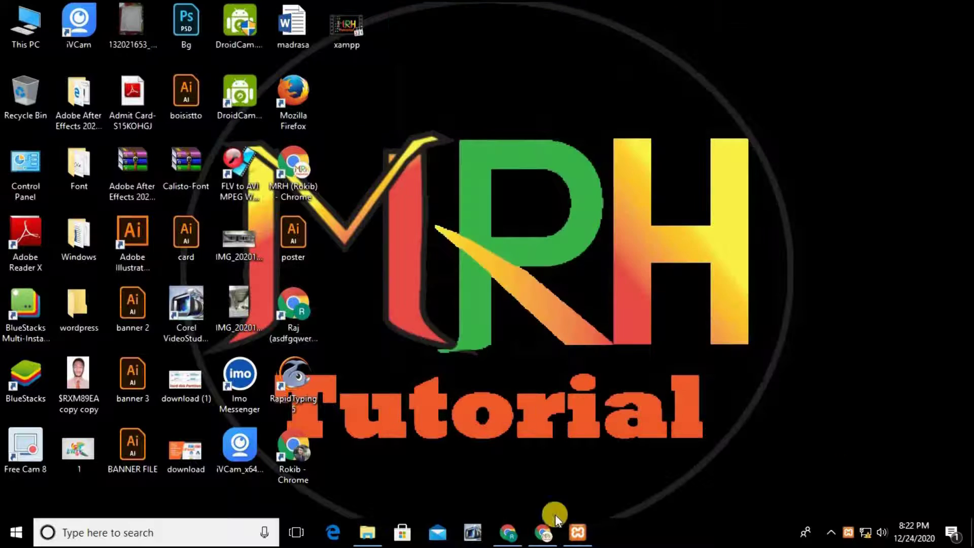
Step: Reload localhost/phpmyadmin in Chrome, switch on airplane mode, and open the Databases page
left_click(542, 533)
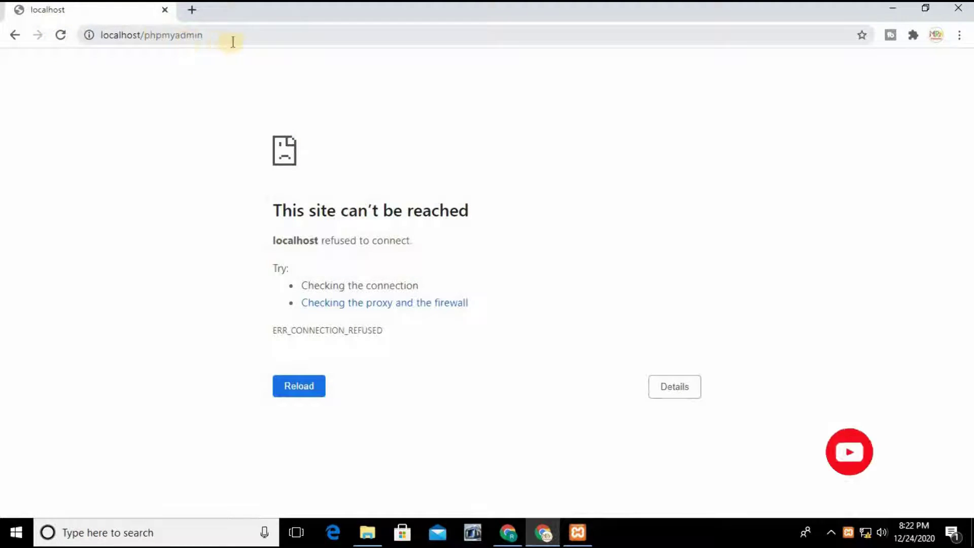
left_click(63, 35)
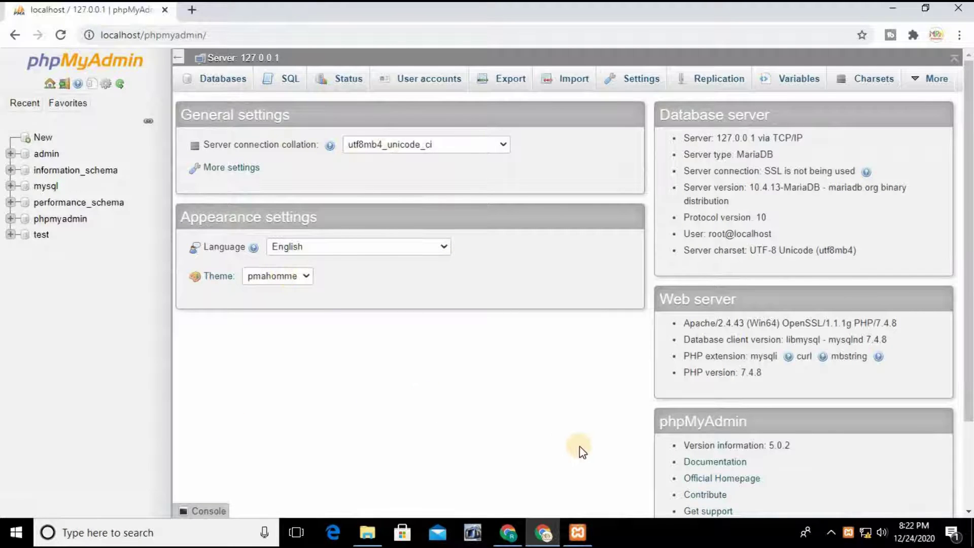
left_click(866, 533)
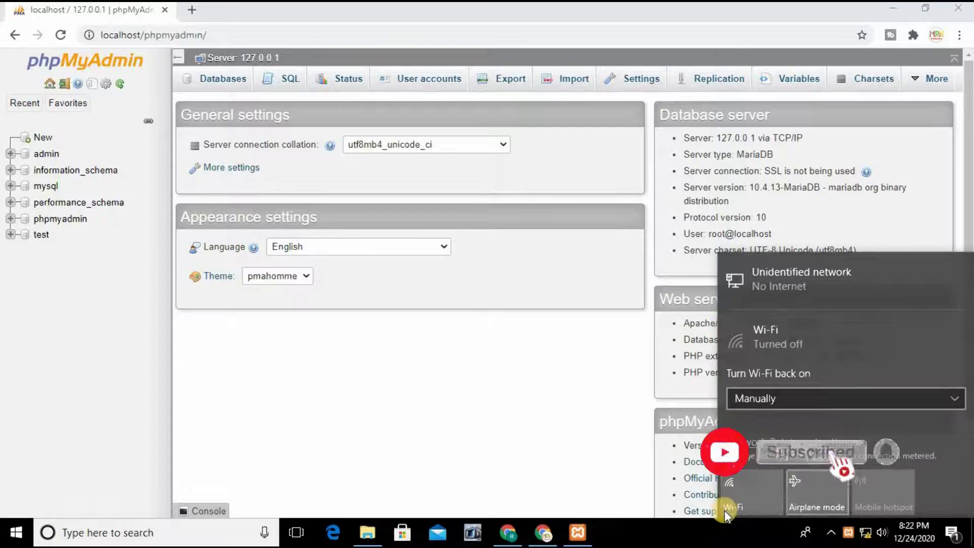
left_click(817, 488)
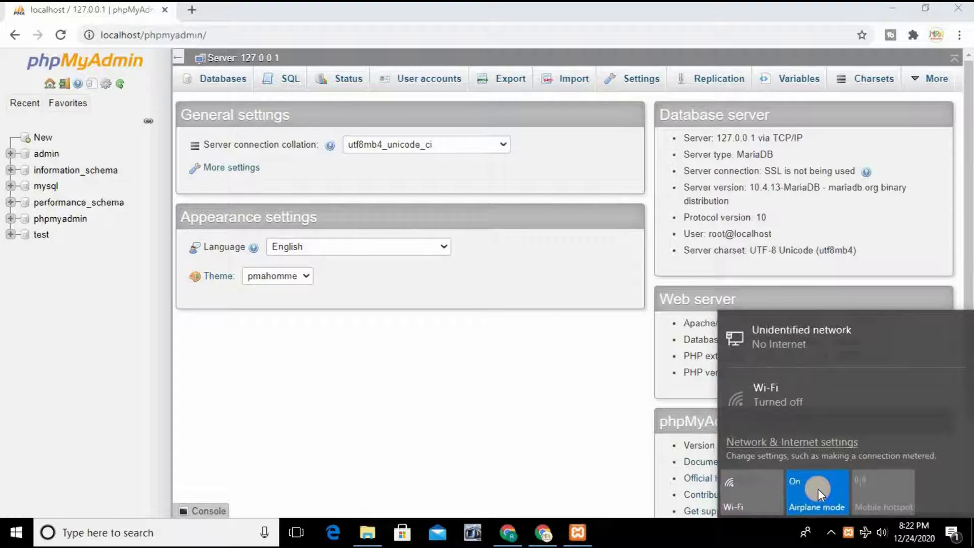
left_click(430, 408)
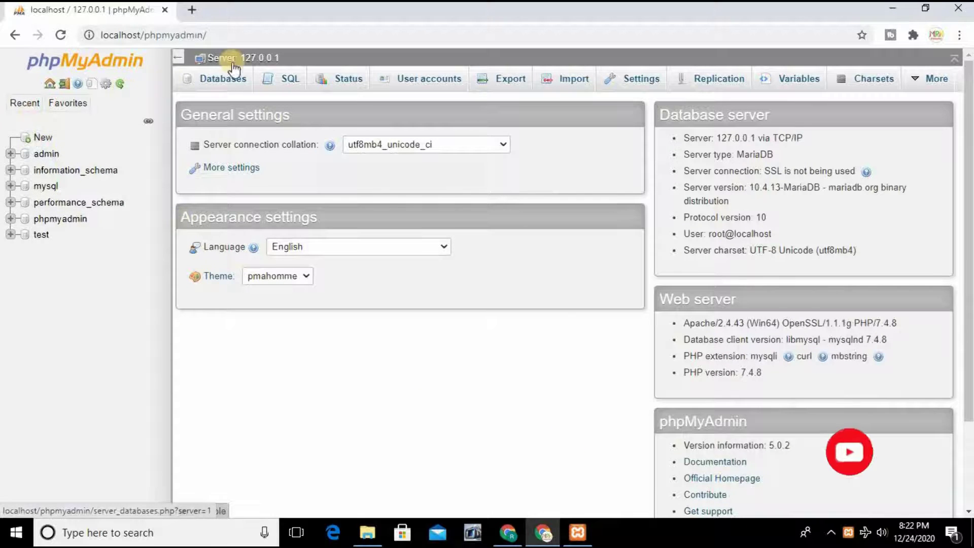
left_click(206, 77)
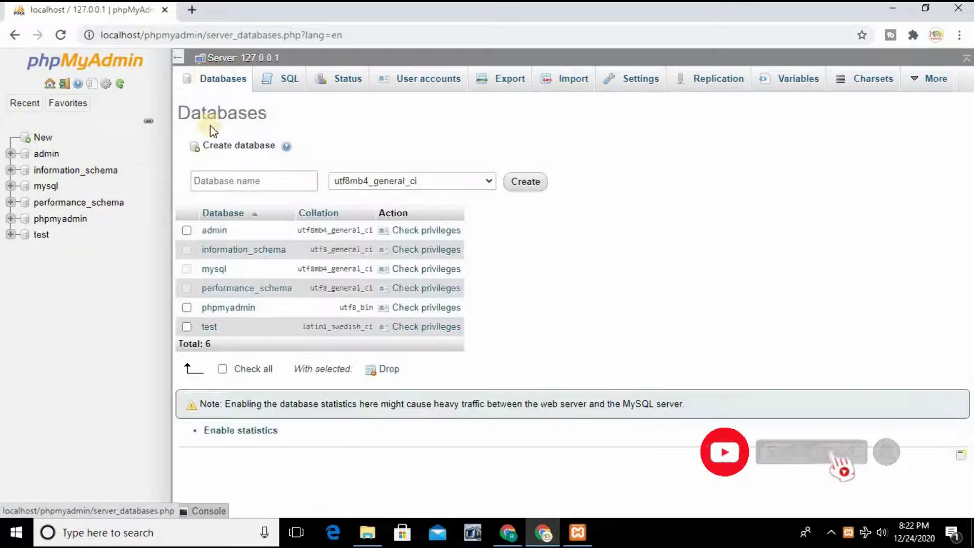
Step: Enter a name in phpMyAdmin's Create database field and create the database
left_click(244, 182)
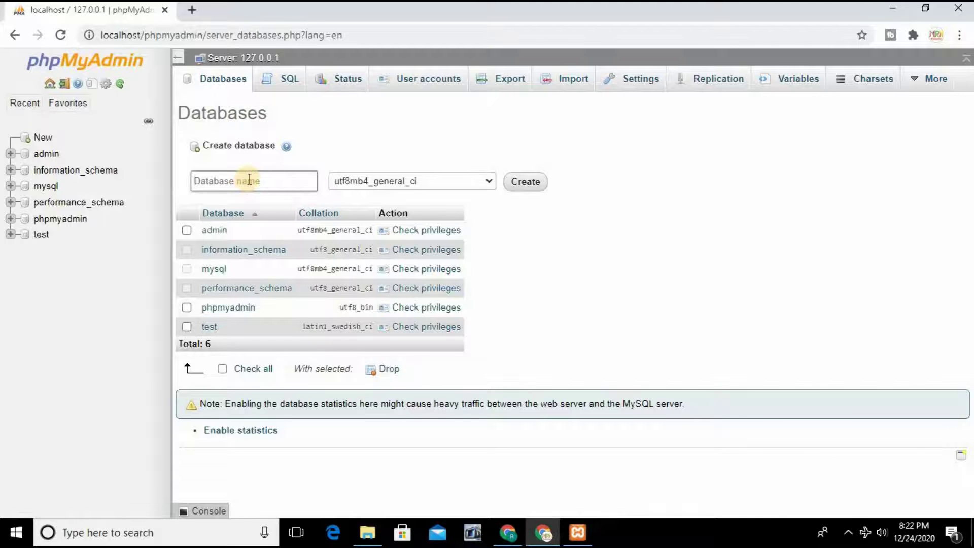
type("ro")
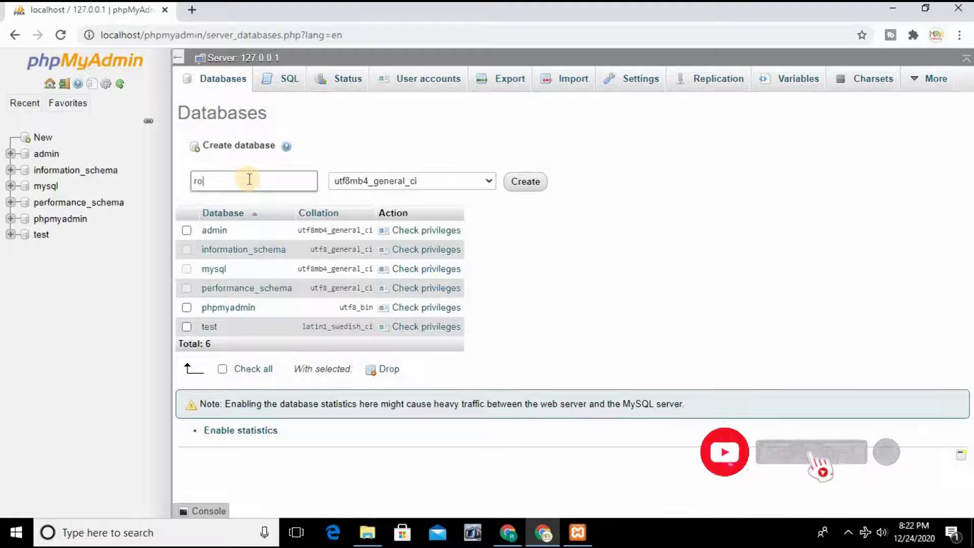
type("kib")
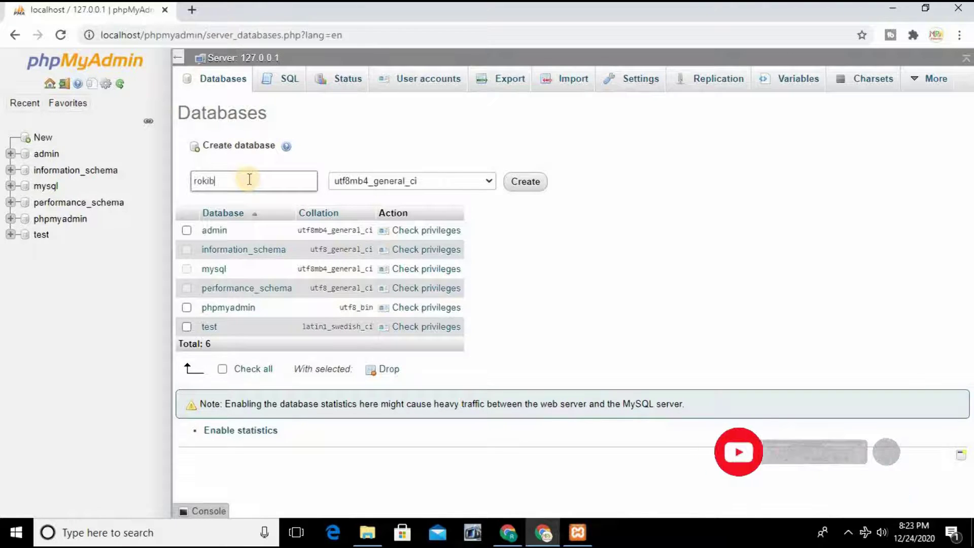
left_click(524, 188)
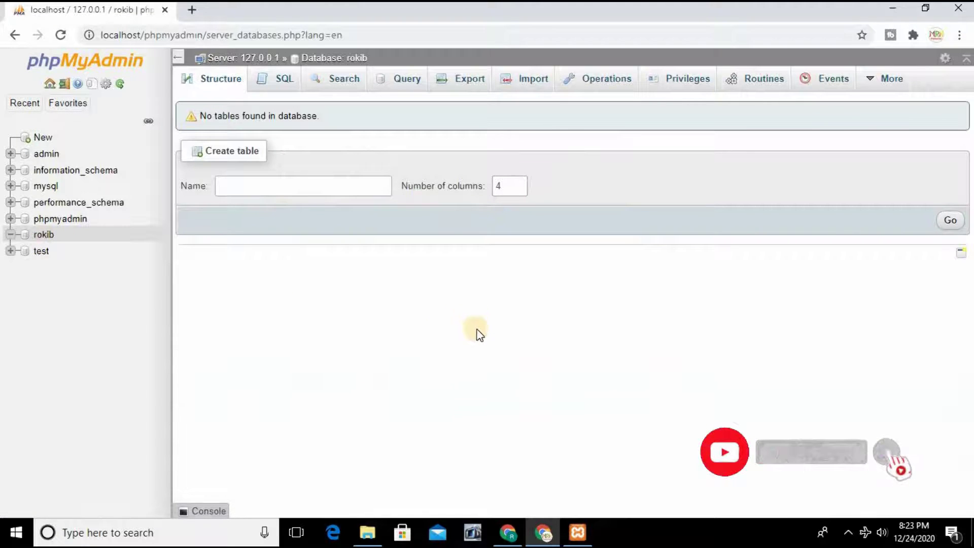
Step: Load localhost/rokib in a new Chrome tab to reach the WordPress setup configuration page
left_click(191, 11)
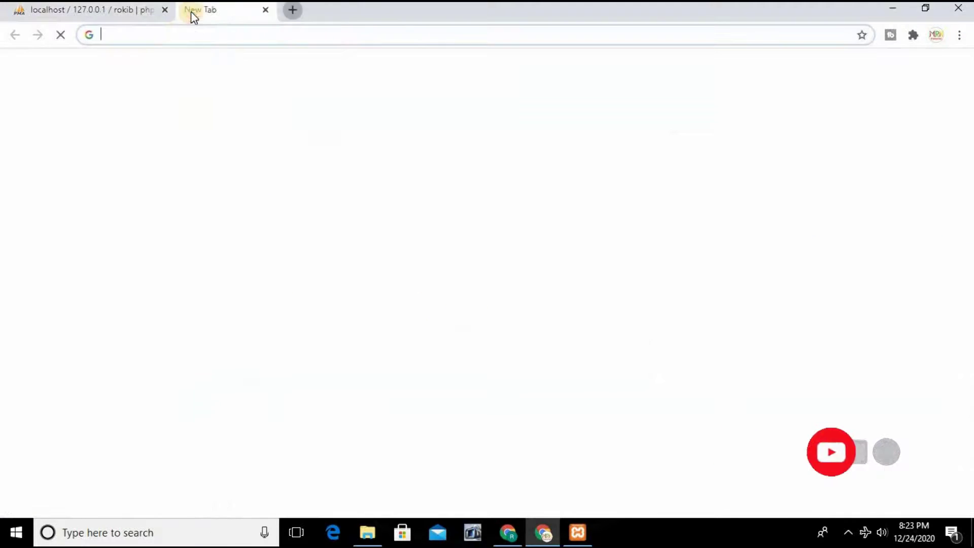
left_click(163, 40)
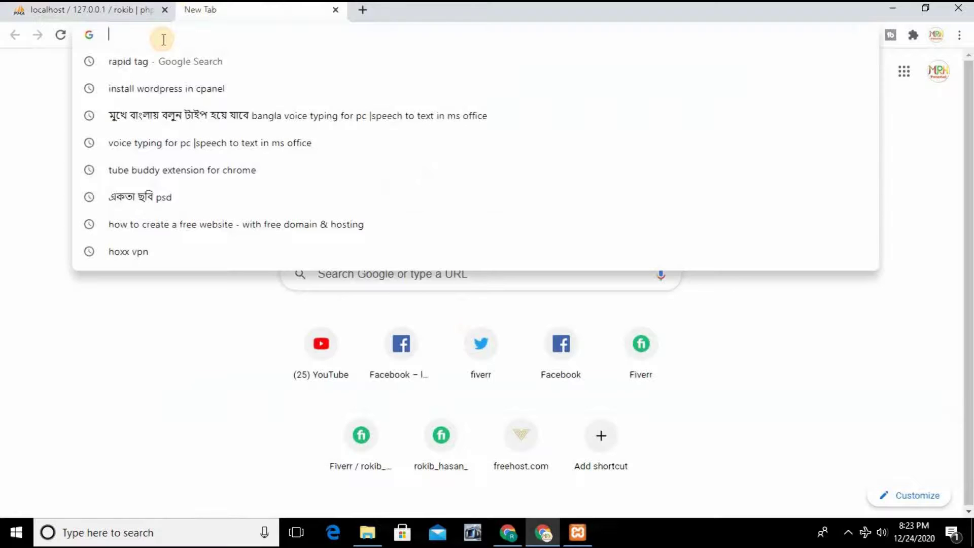
type("p")
key("BackSpace")
type("local")
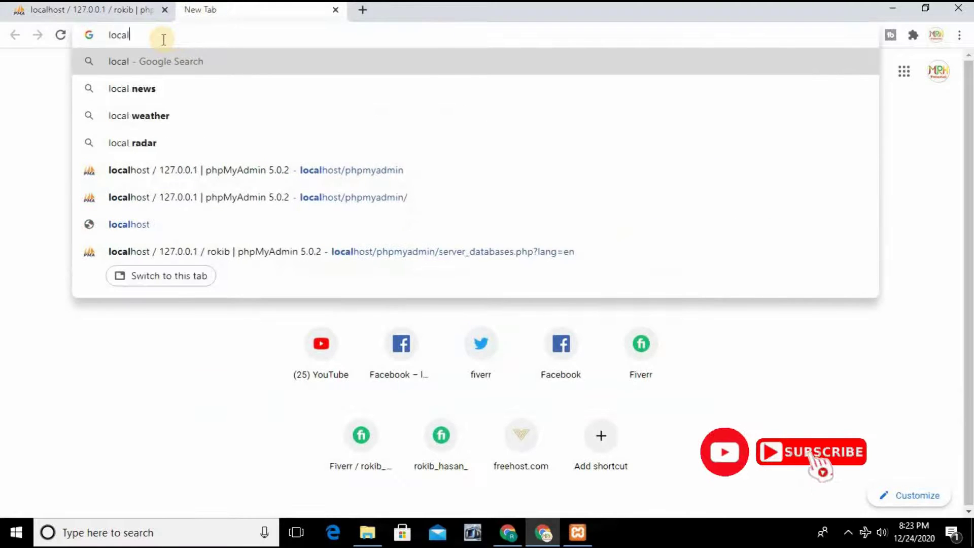
type("host/")
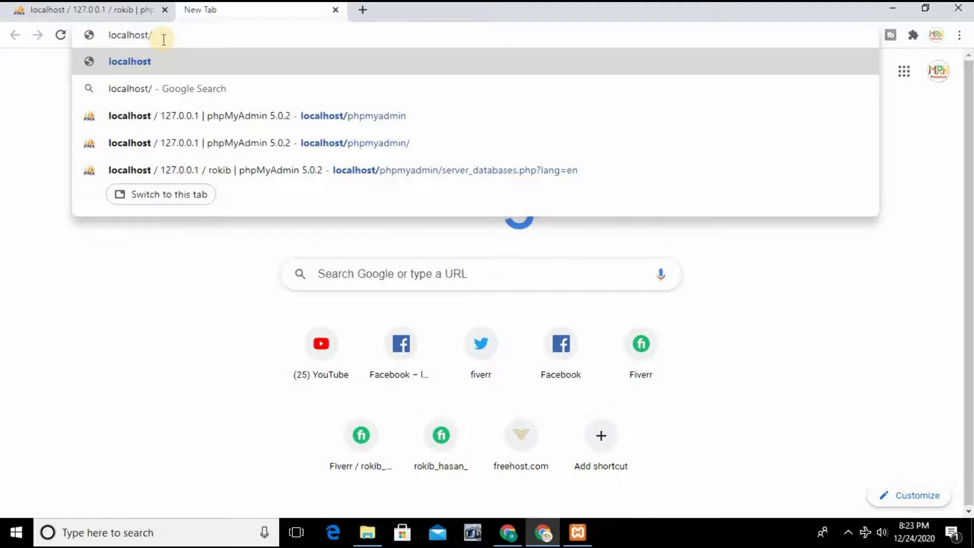
type("m")
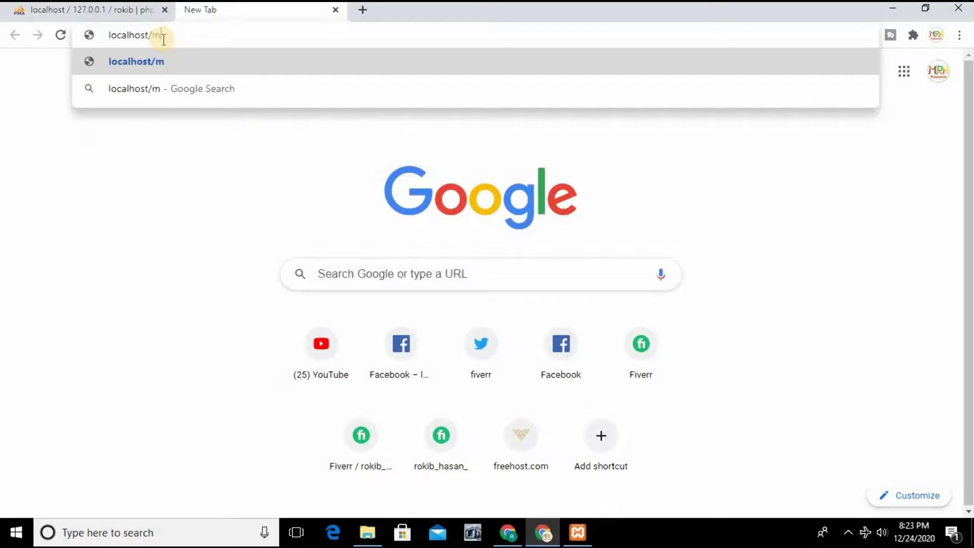
key("BackSpace")
type("rokib/wp-admin")
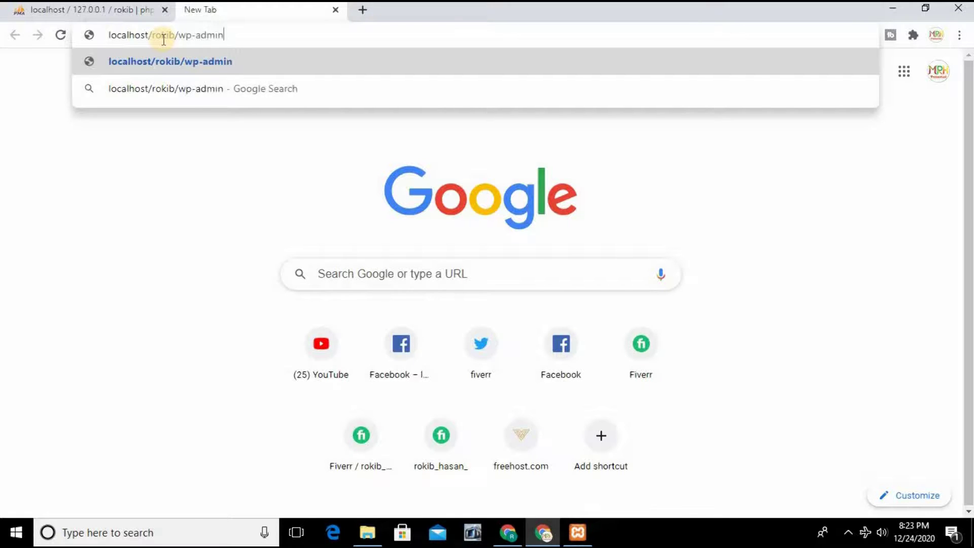
key("Return")
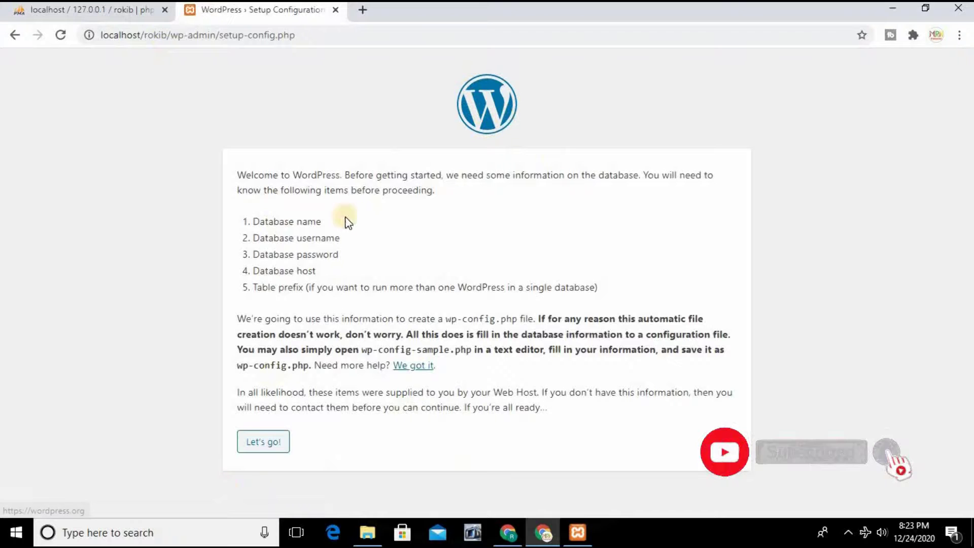
Step: Start the WordPress setup and submit the Database Name 'roki'. After the error, go back to the form
left_click(264, 441)
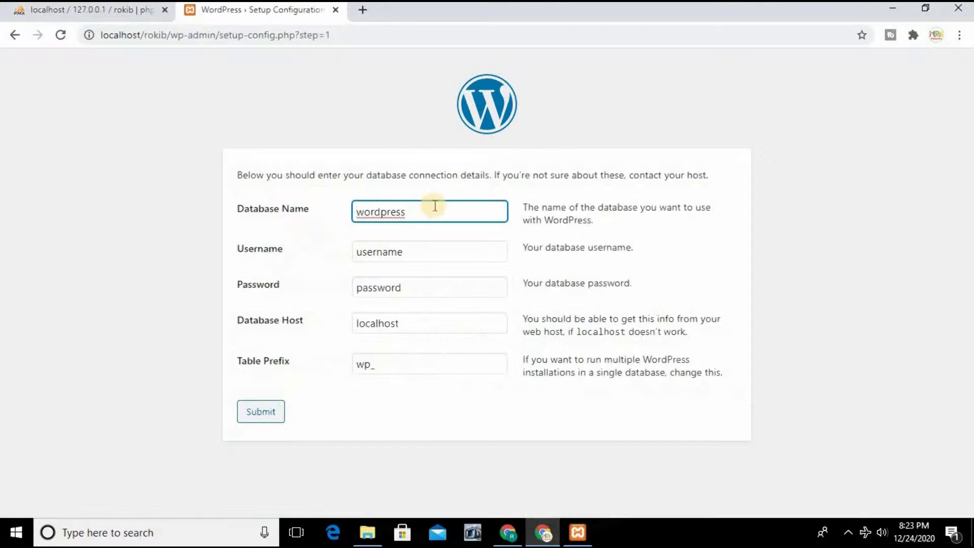
double_click(413, 209)
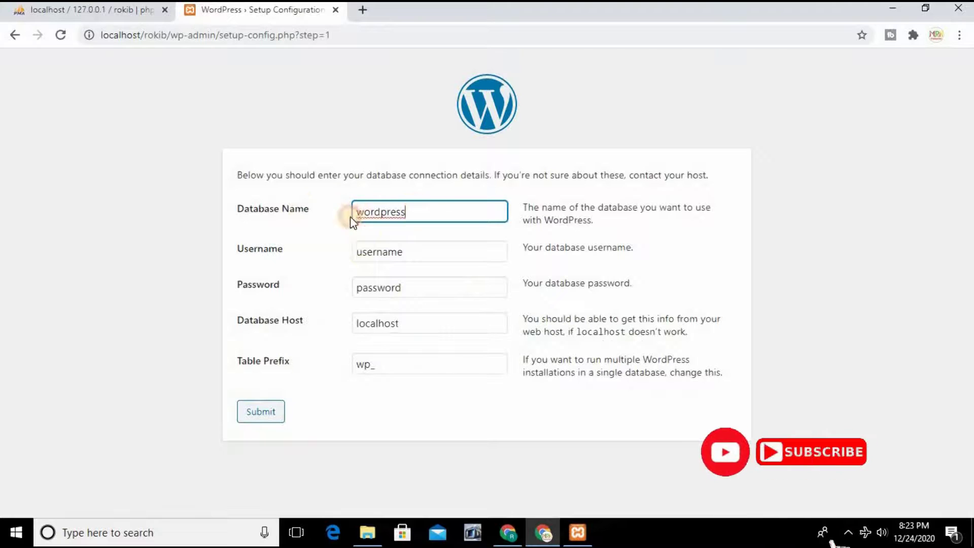
type("rokib")
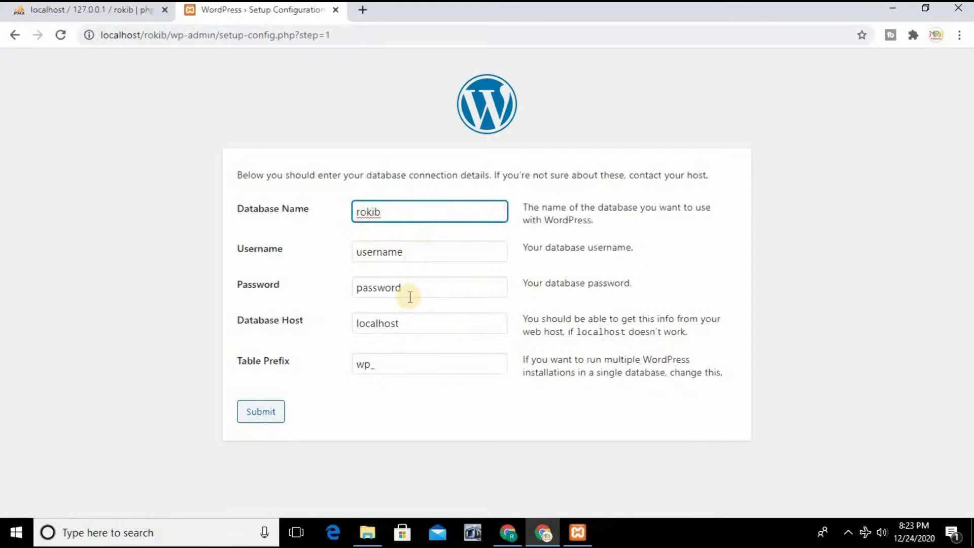
left_click(245, 414)
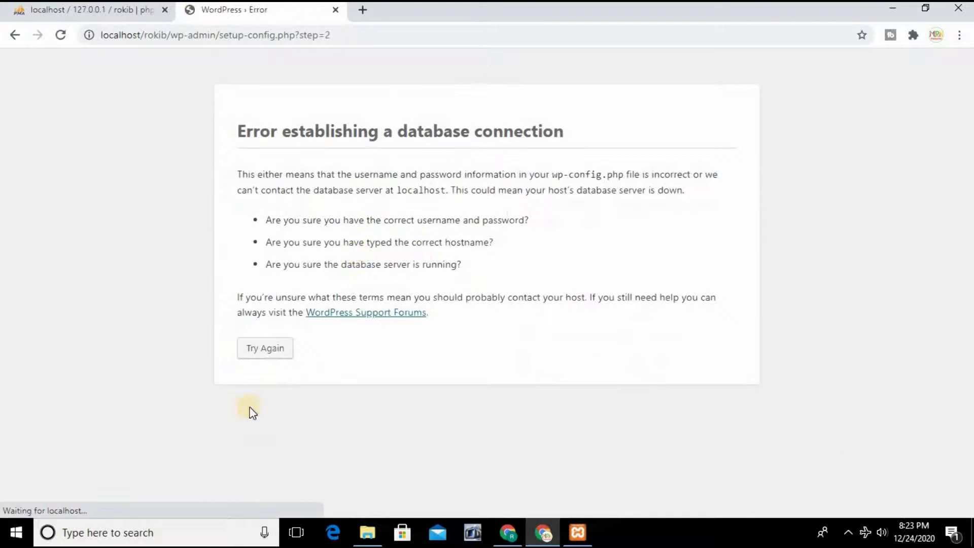
left_click(14, 35)
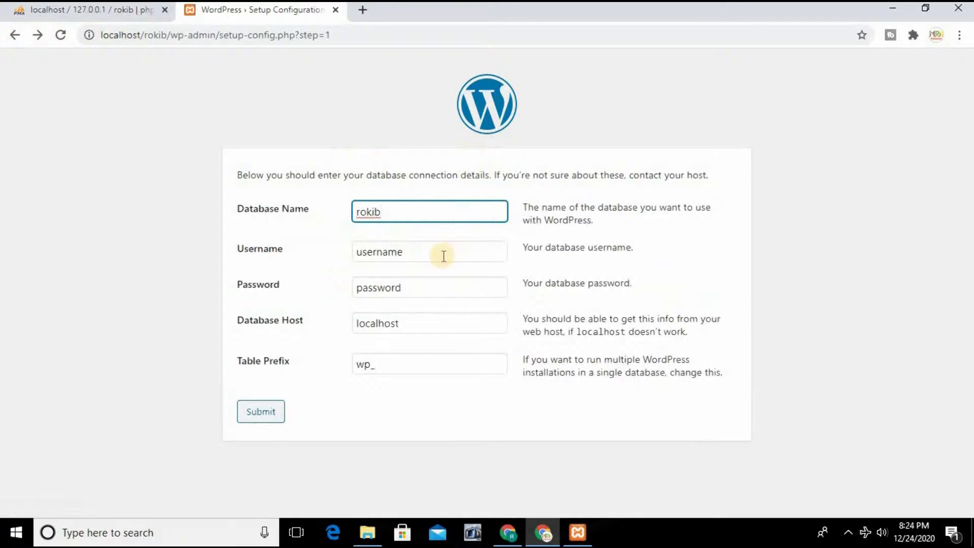
Step: Enter a new database username, select the password field, and submit the connection details
left_click_drag(420, 252, 336, 252)
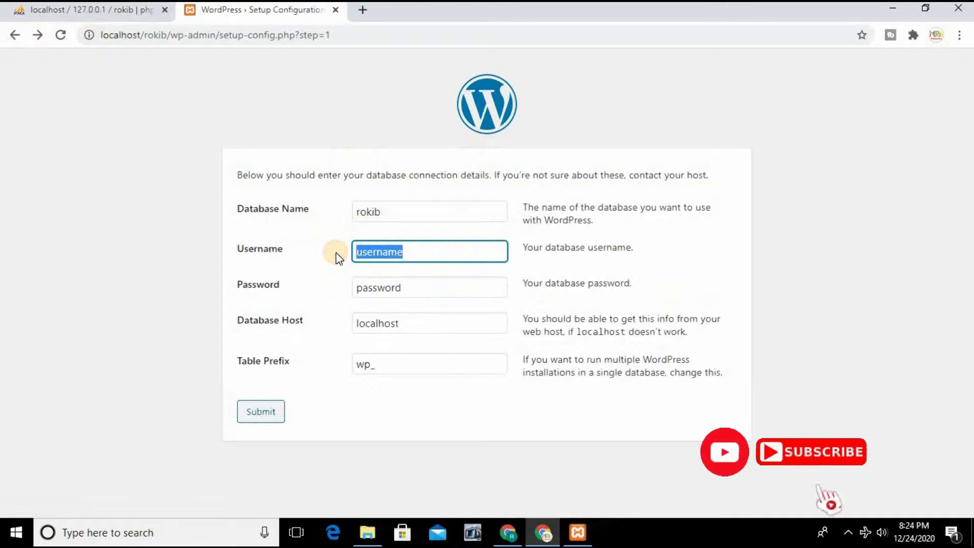
type("rokib")
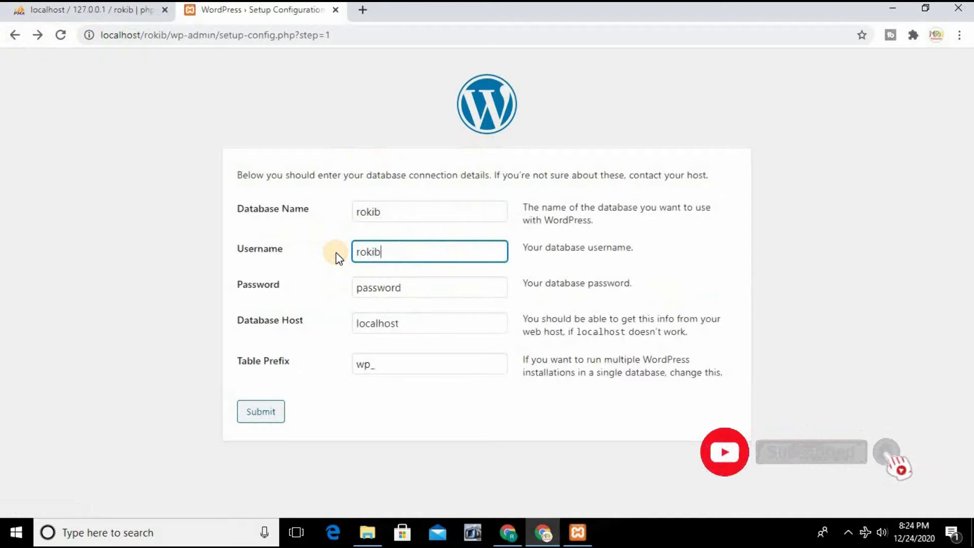
left_click_drag(400, 287, 334, 301)
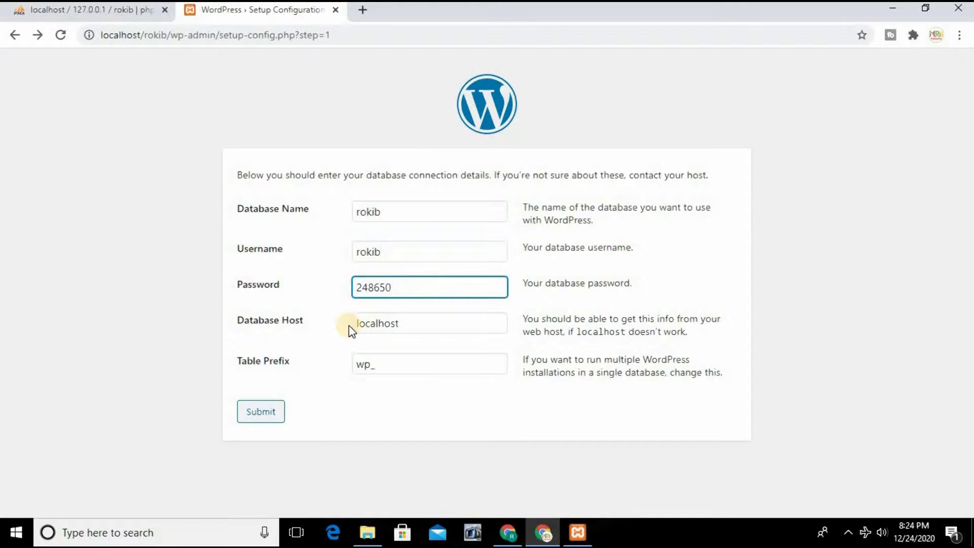
left_click(262, 410)
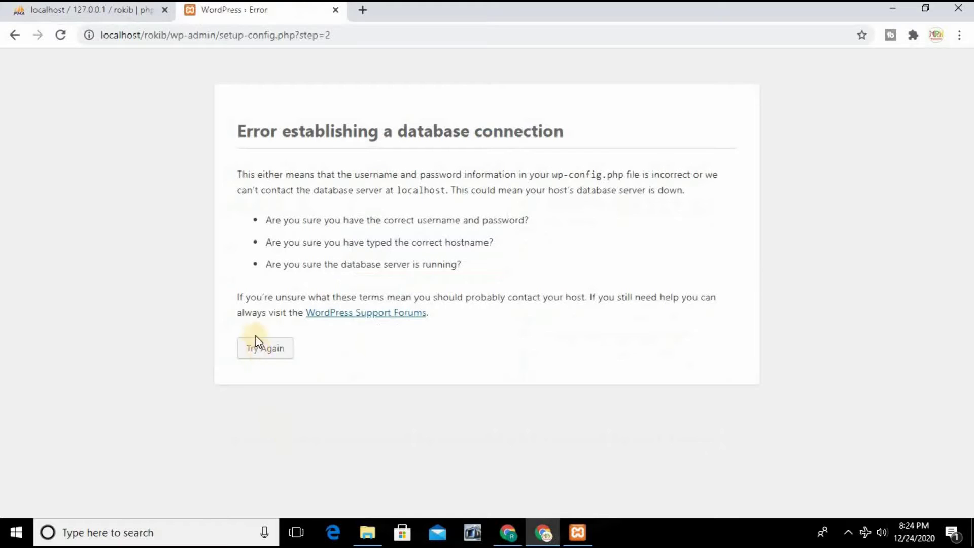
Step: Retry the database setup and resubmit the connection form
left_click(262, 354)
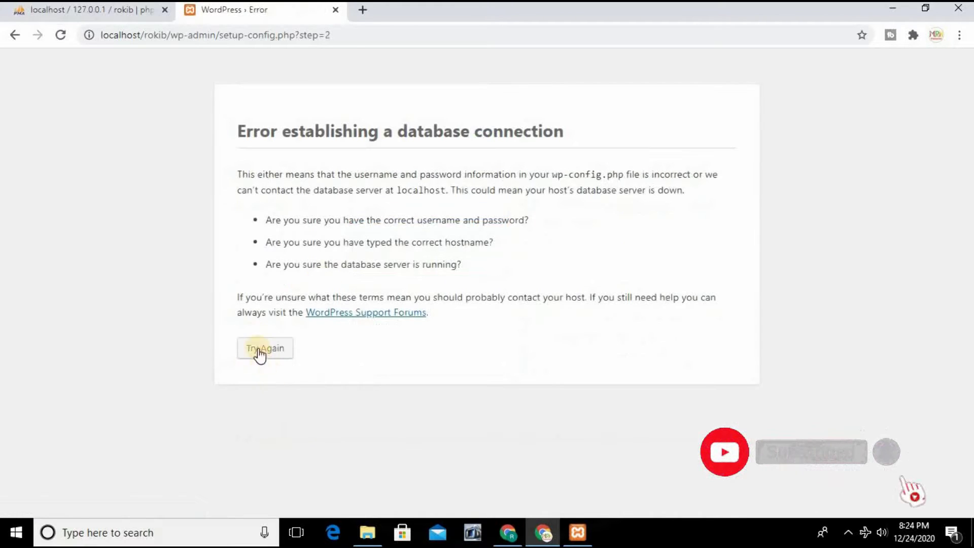
left_click(263, 349)
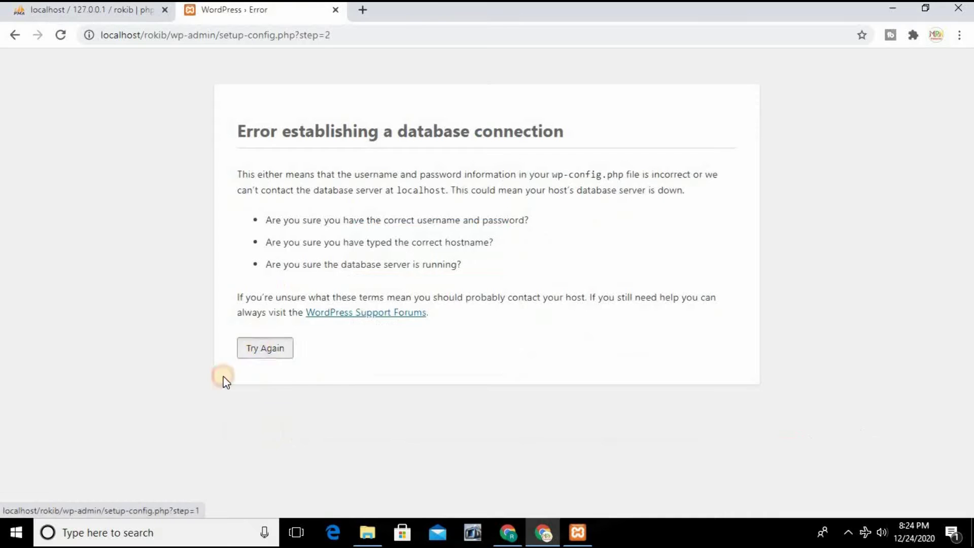
left_click(270, 413)
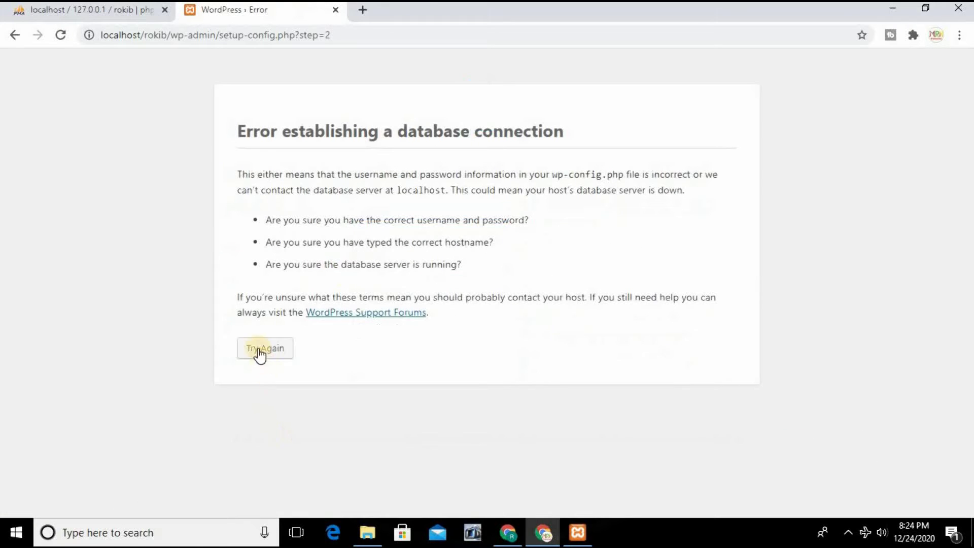